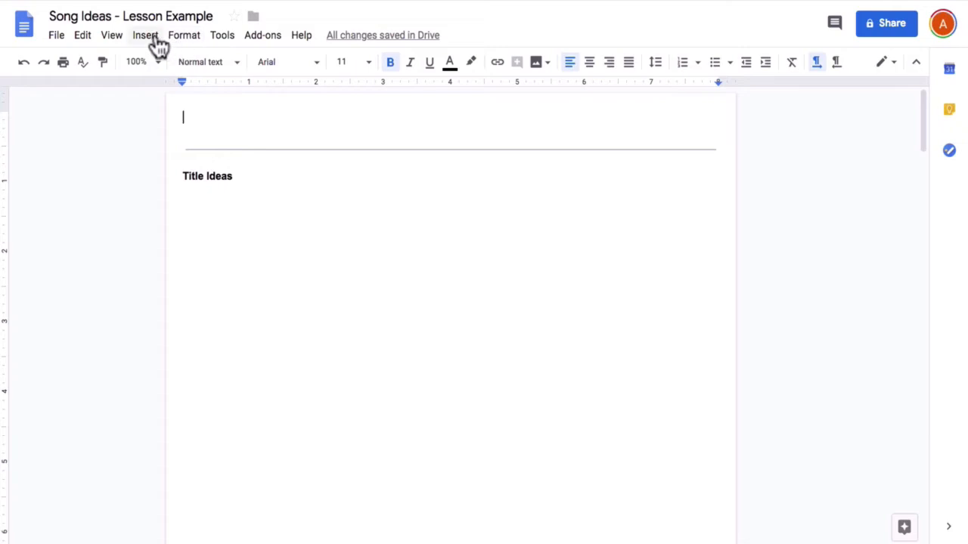
Step: Insert a table of contents with page numbers at the start of the document and refresh it
left_click(153, 43)
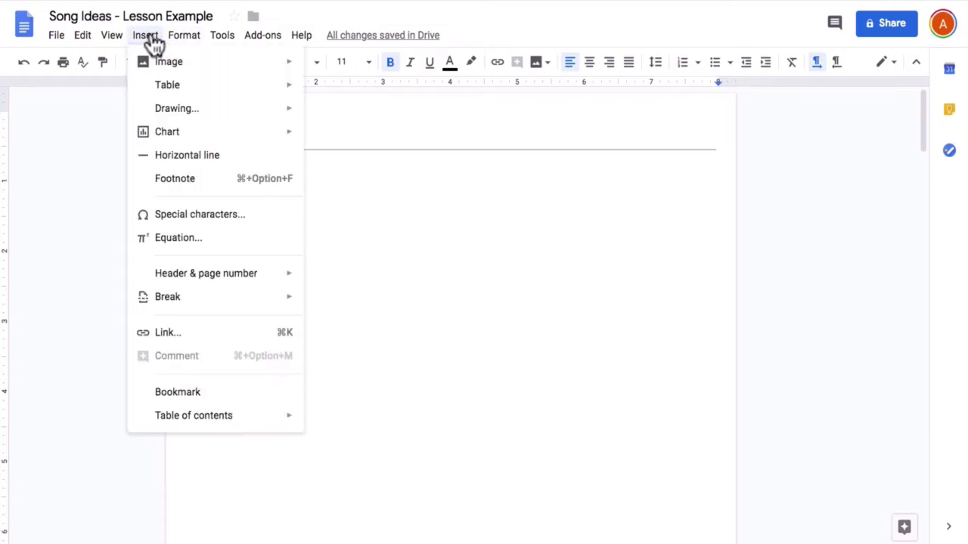
mouse_move(180, 421)
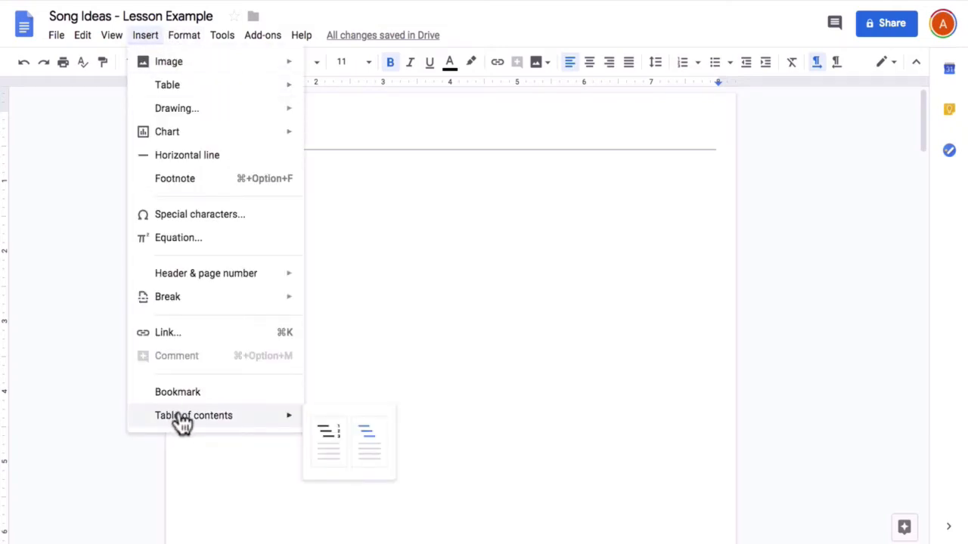
left_click(330, 452)
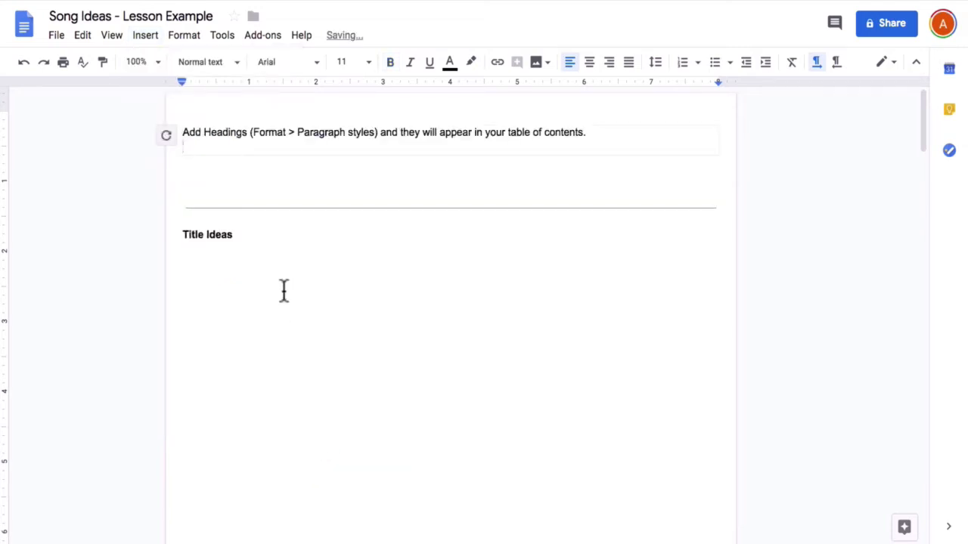
left_click(166, 135)
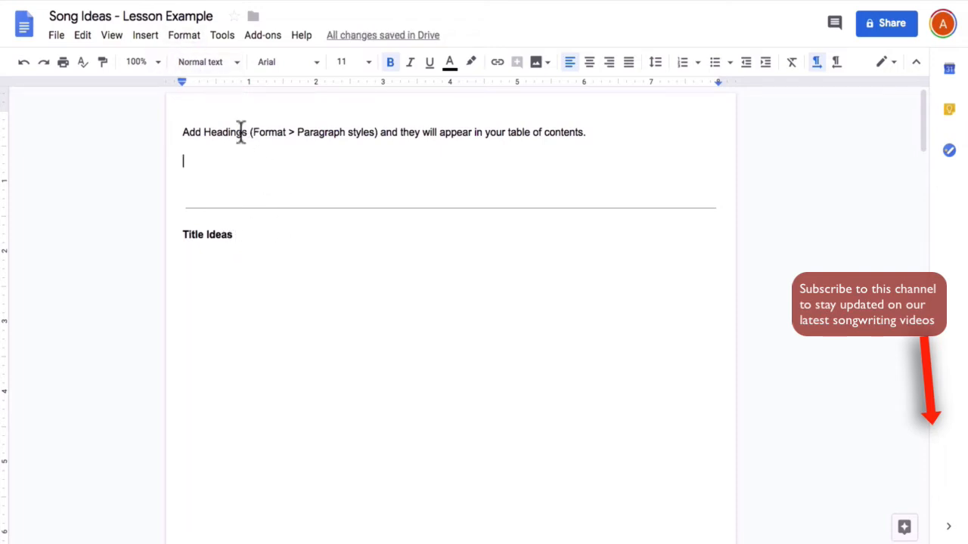
Step: Apply the Heading 1 paragraph style to the "Title Ideas" line
triple_click(236, 235)
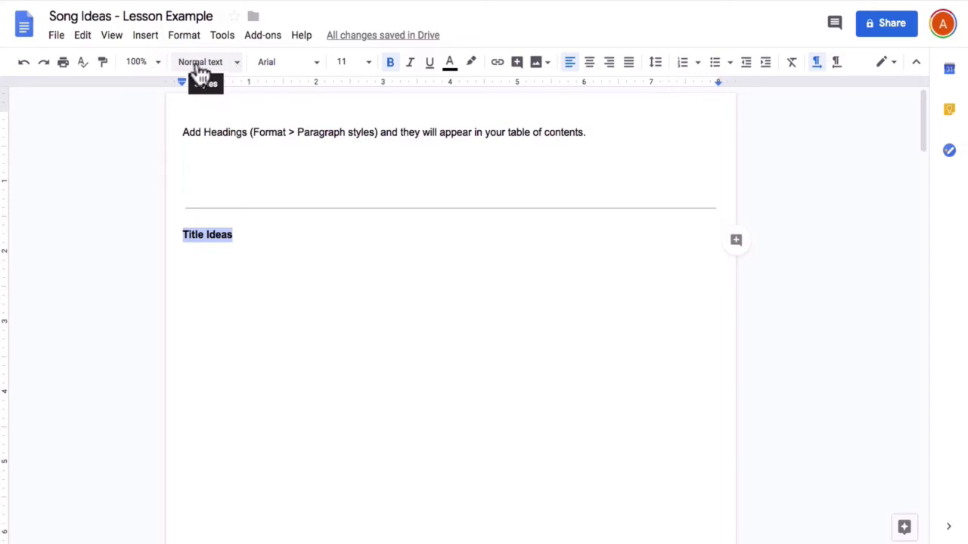
left_click(235, 68)
mouse_move(286, 292)
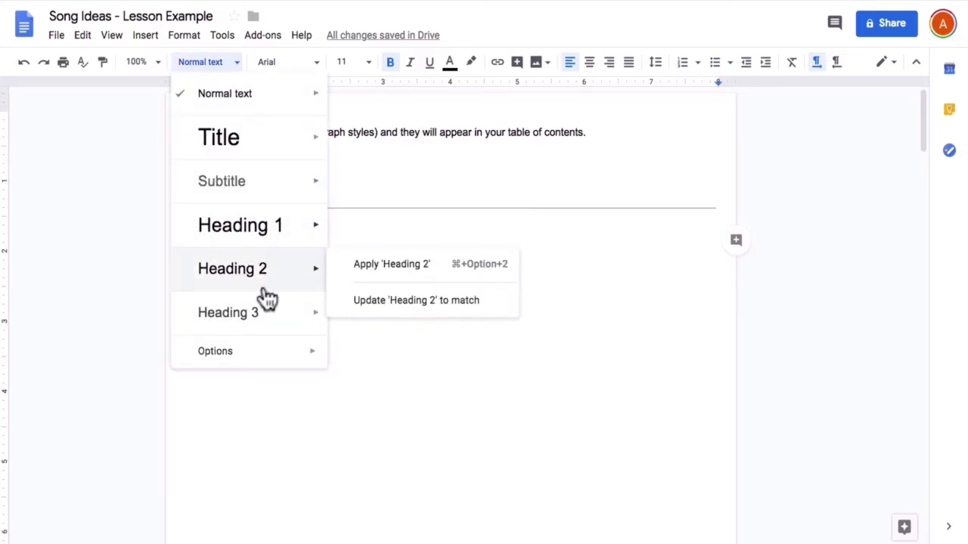
mouse_move(269, 319)
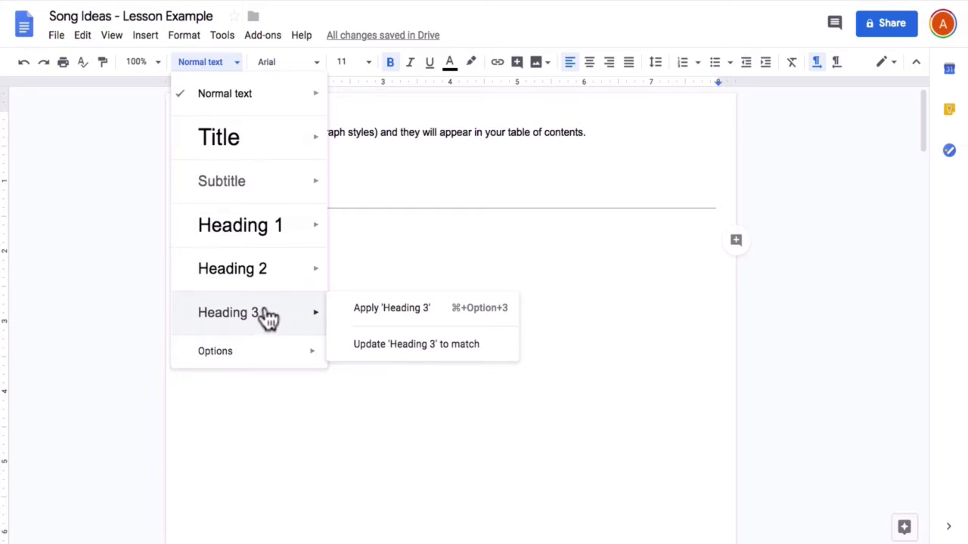
mouse_move(266, 245)
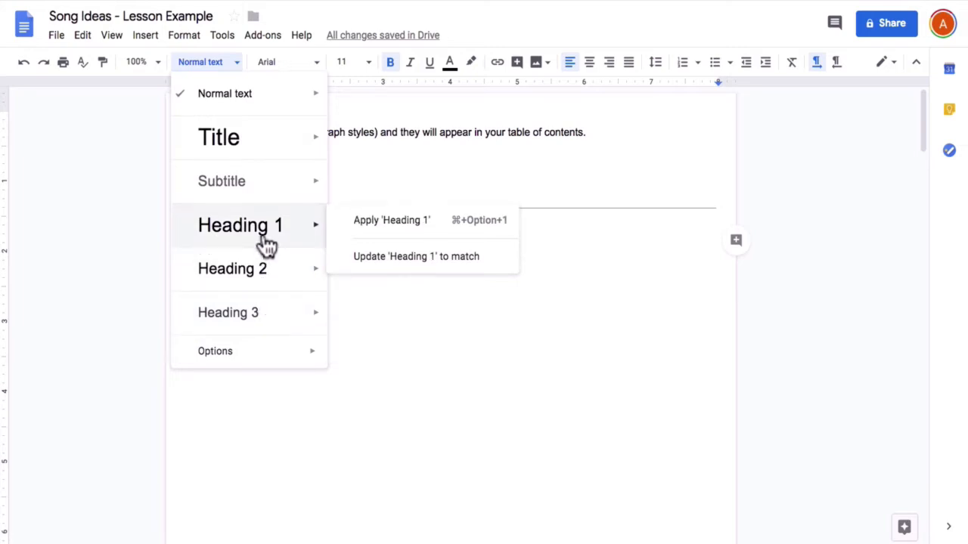
mouse_move(262, 280)
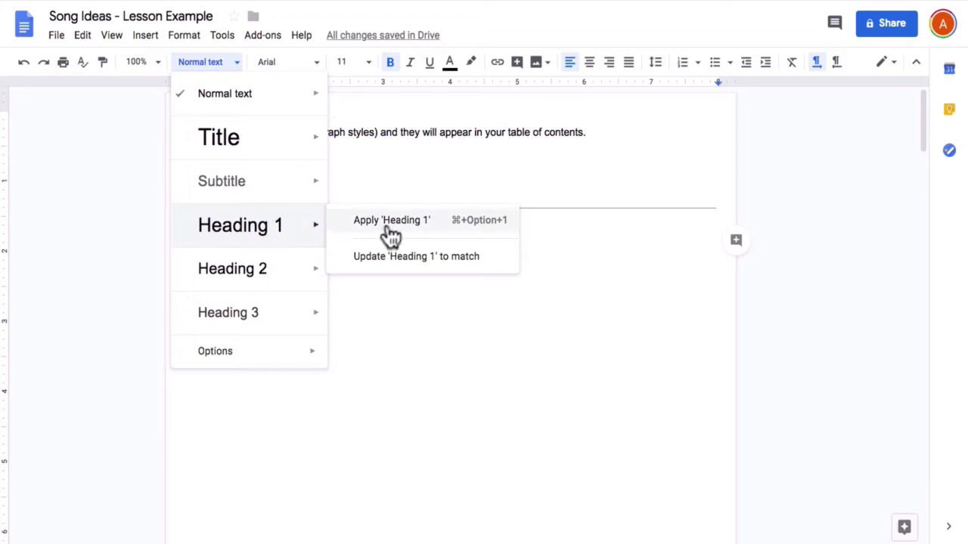
left_click(391, 222)
Step: Remove the blank line between the horizontal line and the "Title Ideas" heading
left_click(269, 260)
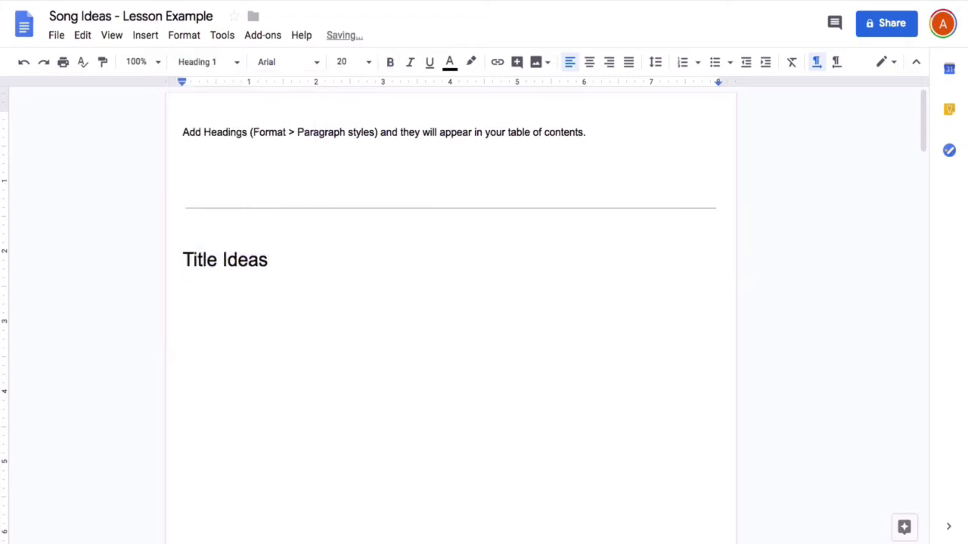
left_click(199, 260)
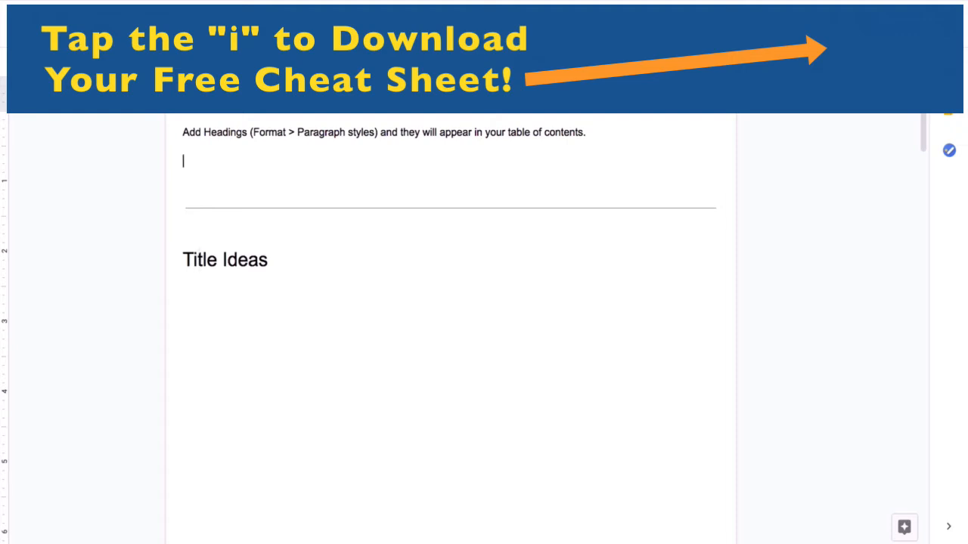
key("BackSpace")
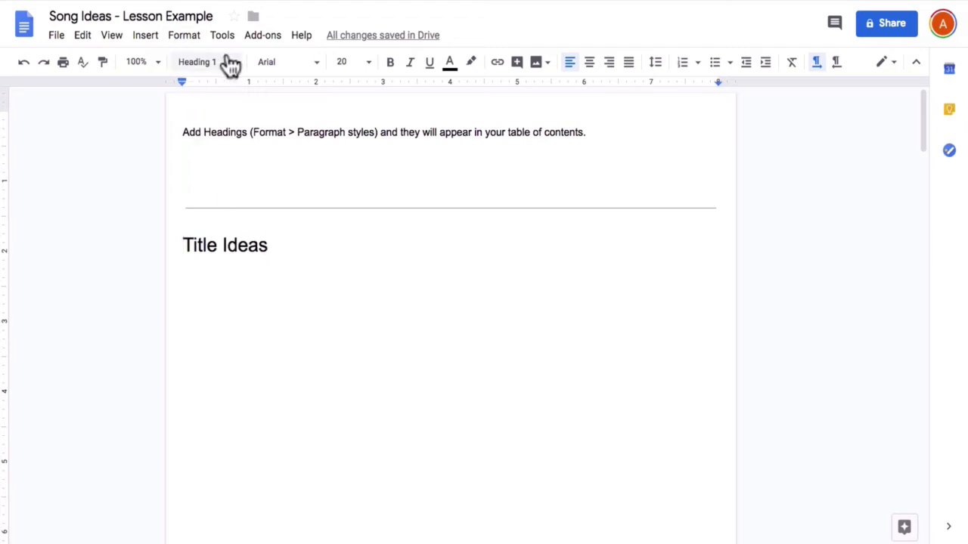
Step: Set the "Title Ideas" heading to font size 18 in Calibri
double_click(266, 246)
left_click(169, 248, "shift")
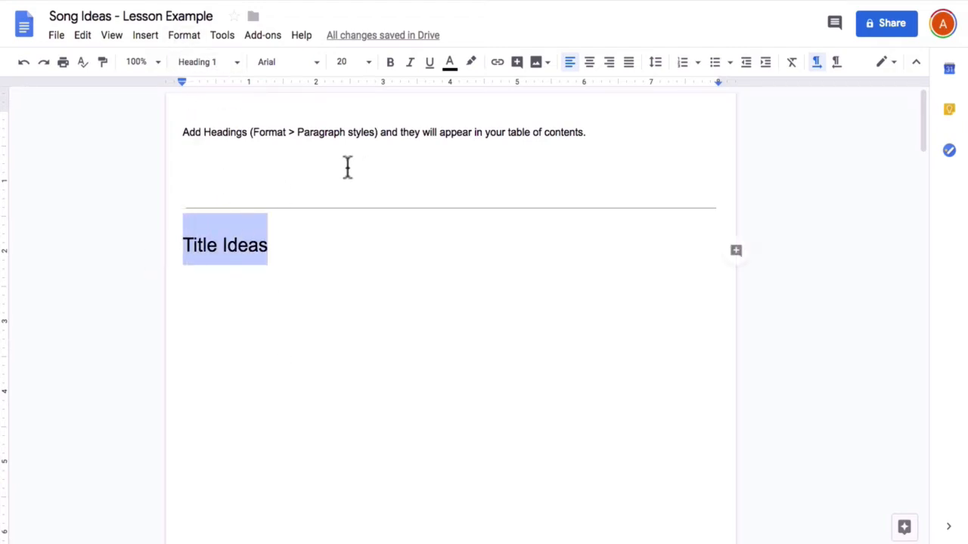
left_click(369, 63)
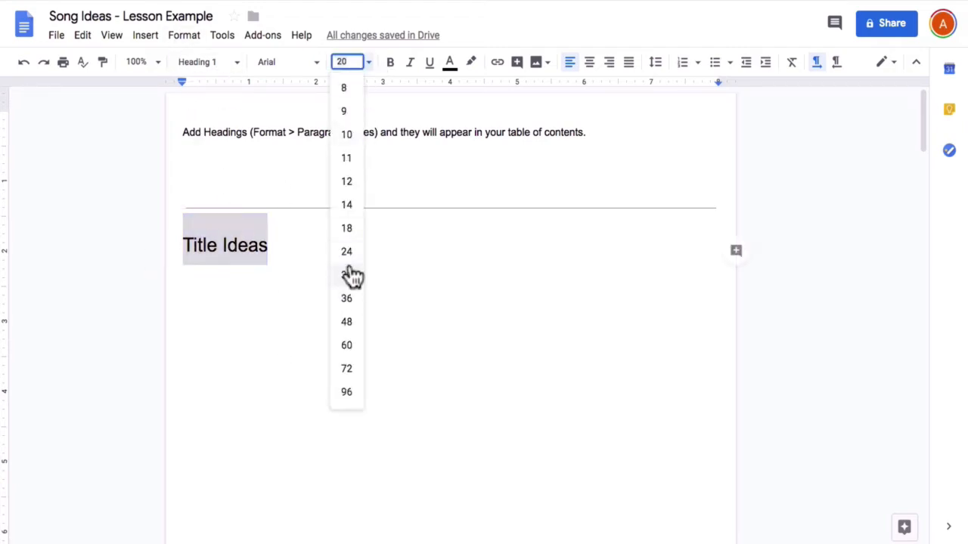
left_click(346, 229)
left_click(317, 65)
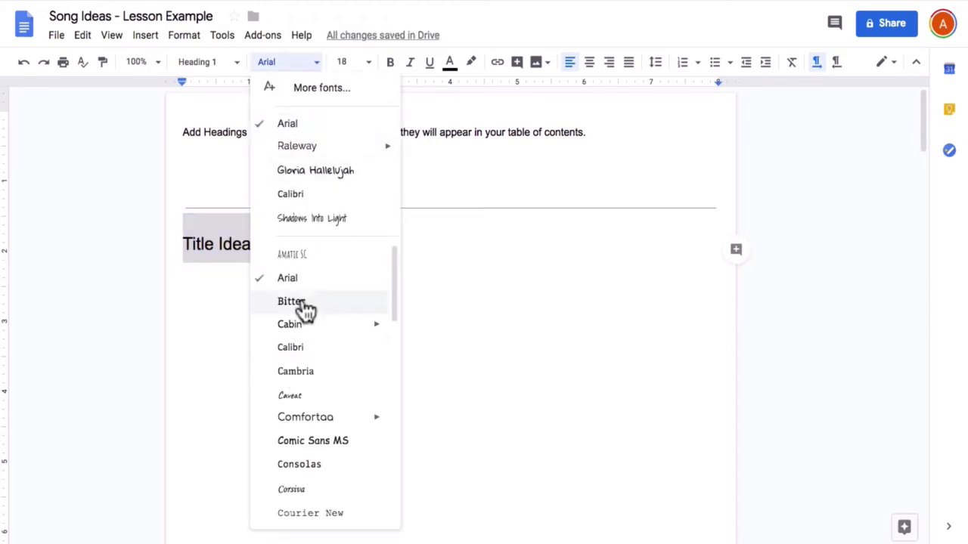
left_click(308, 193)
left_click(283, 254)
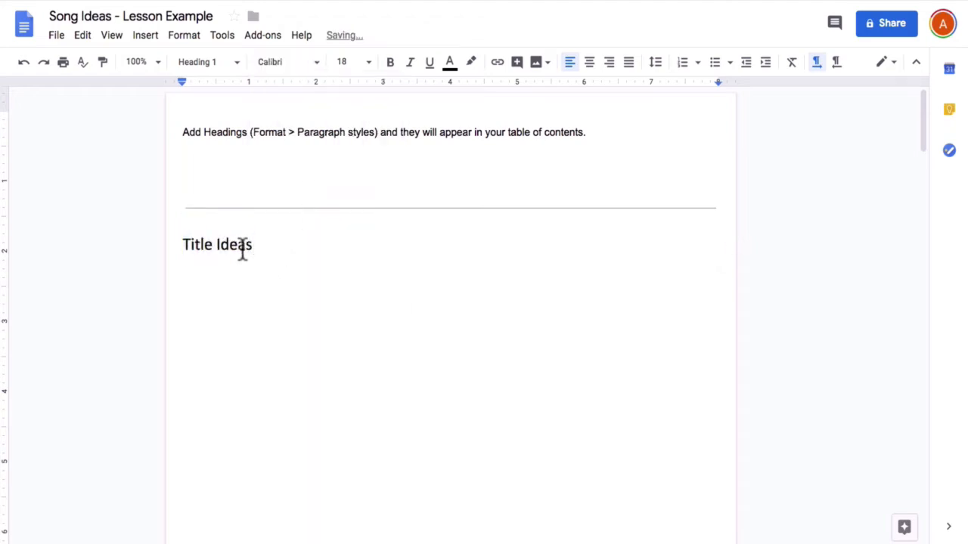
Step: Update the Heading 1 paragraph style to match the formatting of the "Title Ideas" heading
left_click_drag(257, 246, 182, 248)
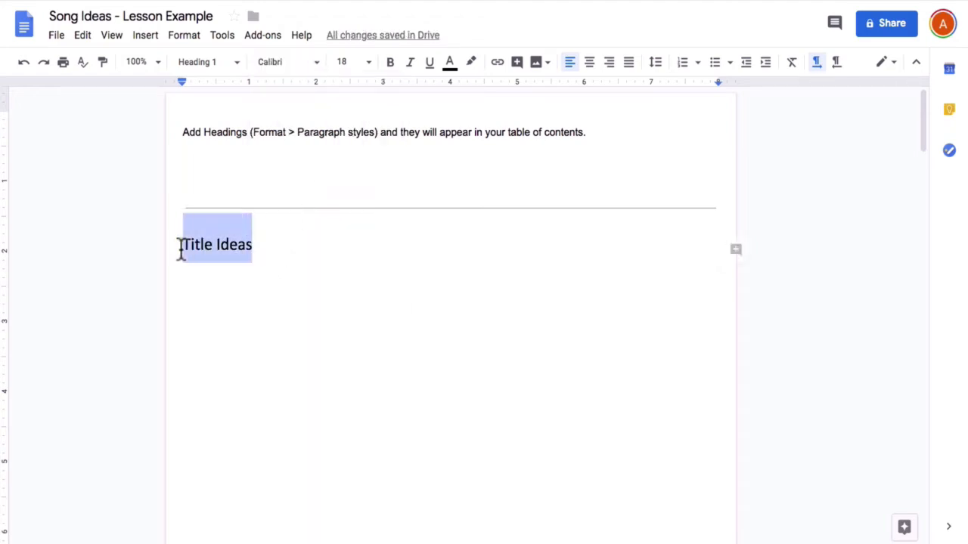
left_click(186, 36)
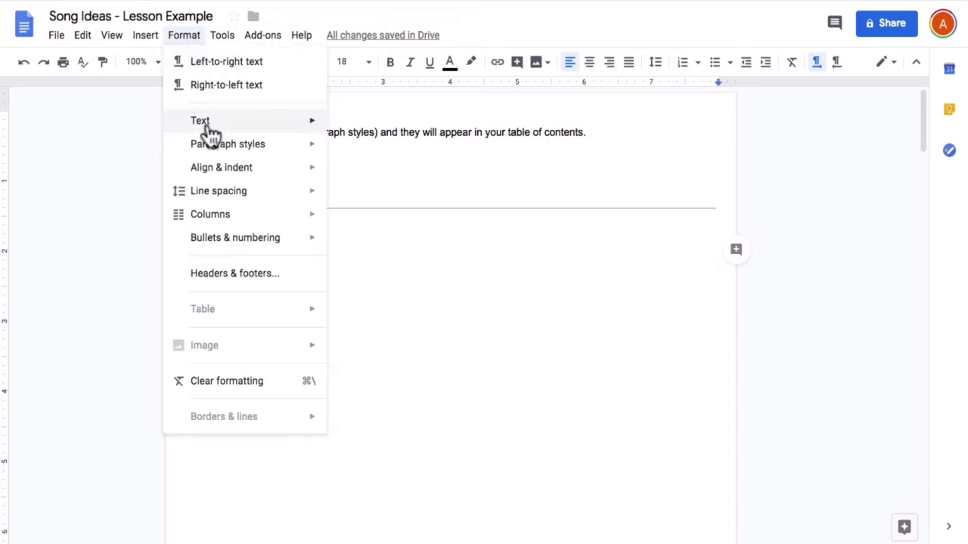
mouse_move(210, 134)
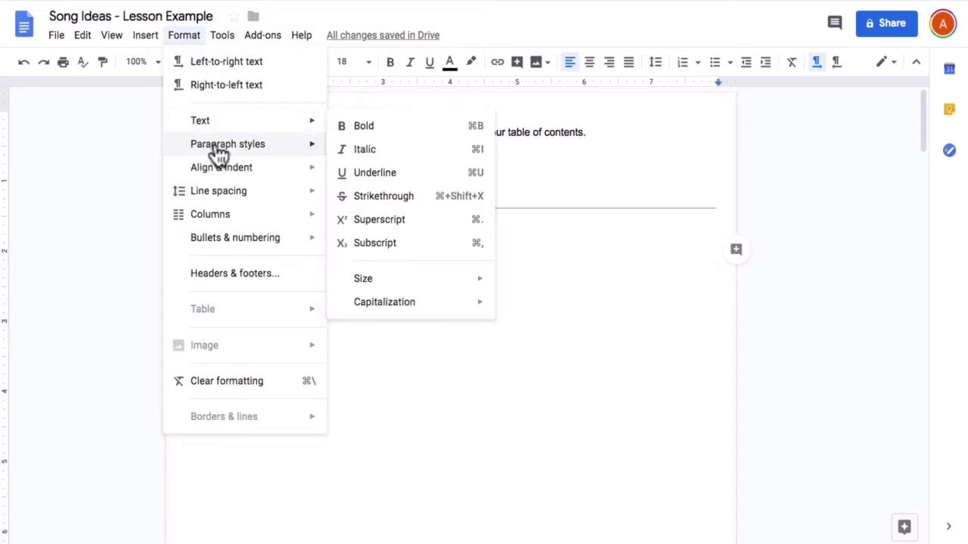
mouse_move(225, 149)
mouse_move(376, 259)
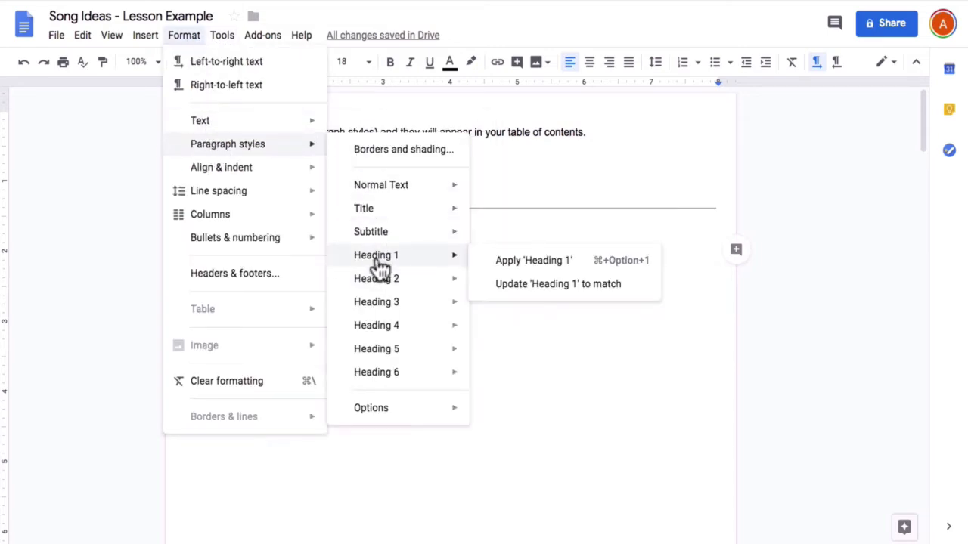
left_click(558, 285)
left_click(274, 253)
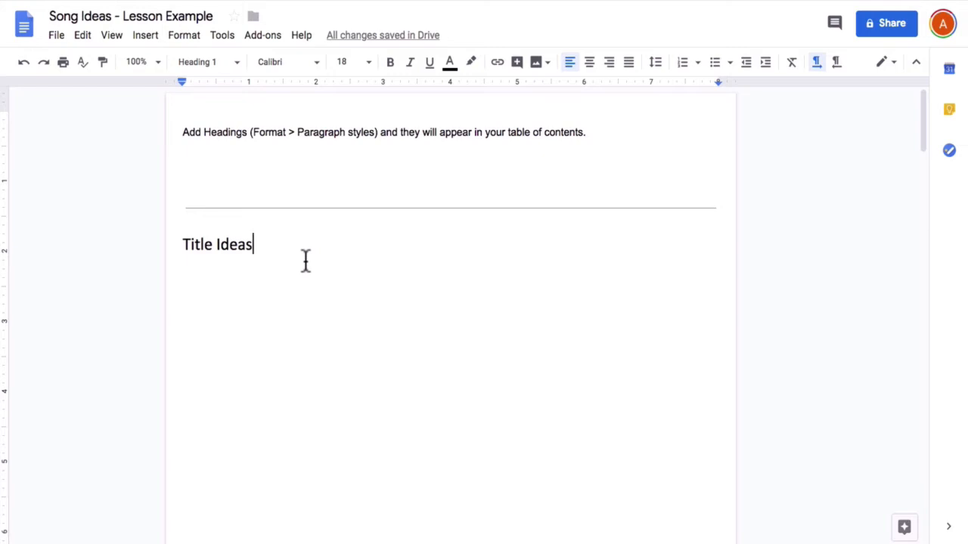
Step: Try the updated Heading 1 style on a test line reading "Heading 1" below "Title Ideas", and delete that line
key("Return")
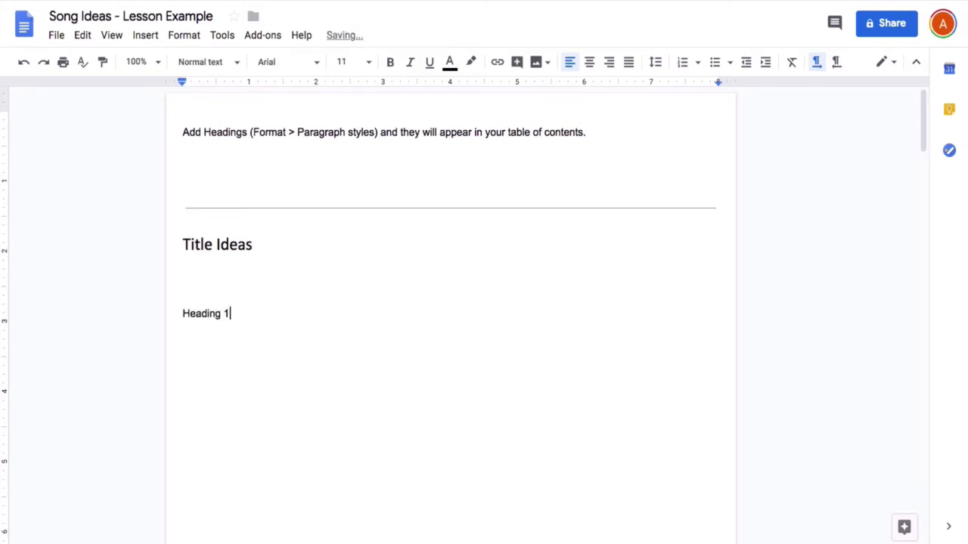
type("Heading 1")
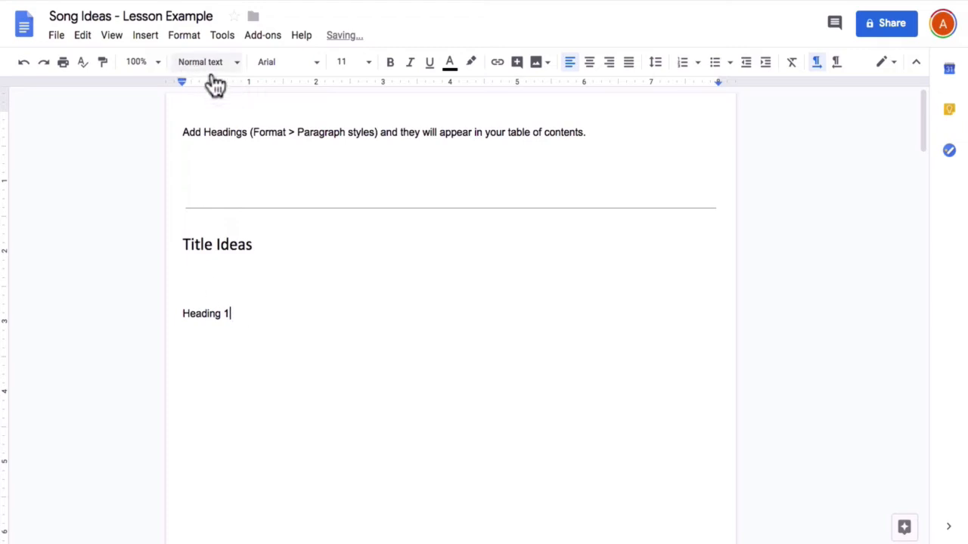
left_click_drag(236, 316, 184, 317)
left_click(236, 64)
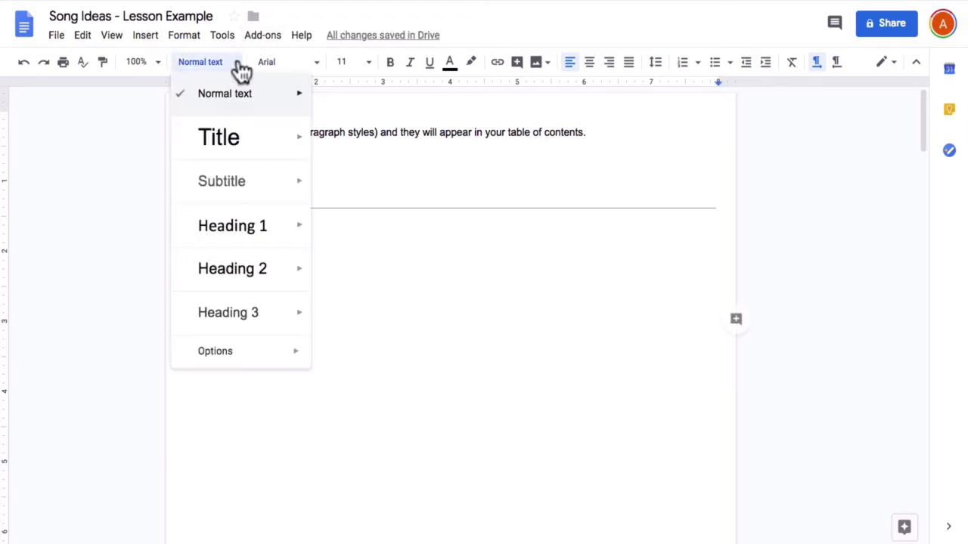
left_click(248, 226)
double_click(301, 346)
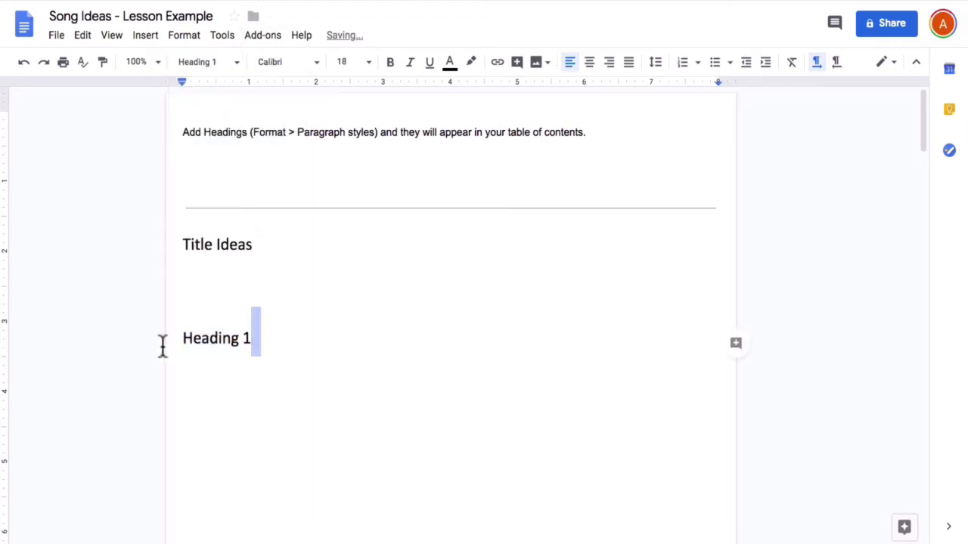
left_click_drag(268, 342, 167, 340)
key("BackSpace")
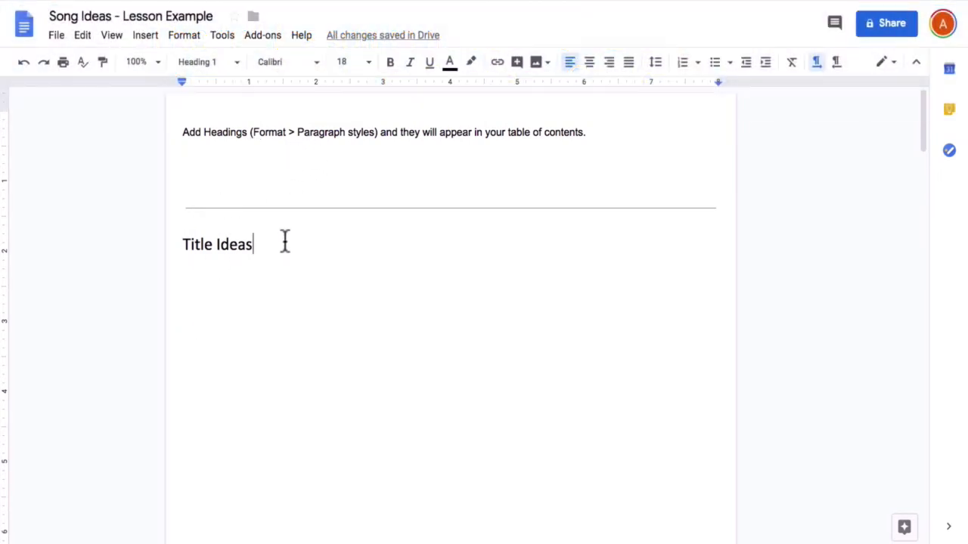
Step: Apply the Heading 1 style to the "Chord Progressions" line
scroll(284, 253, "down", 10)
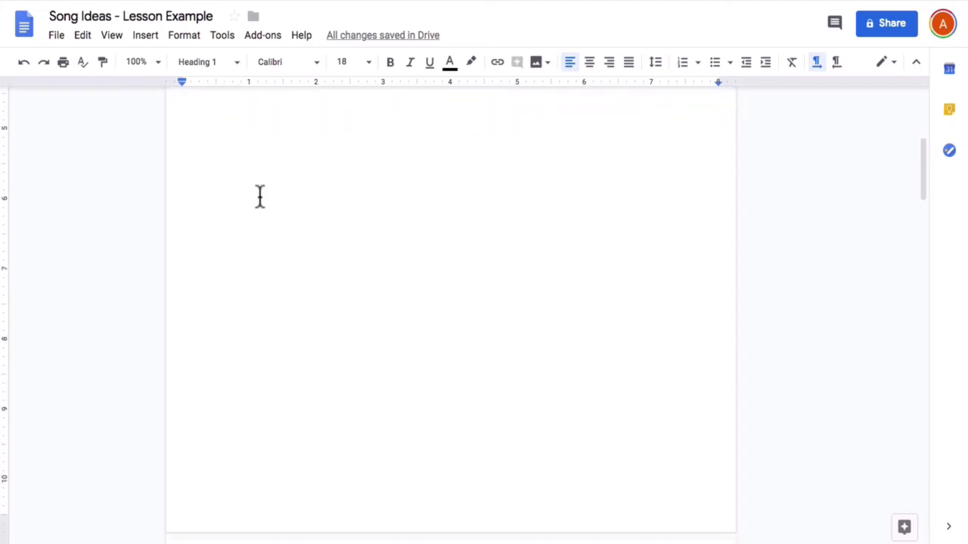
left_click_drag(287, 277, 190, 280)
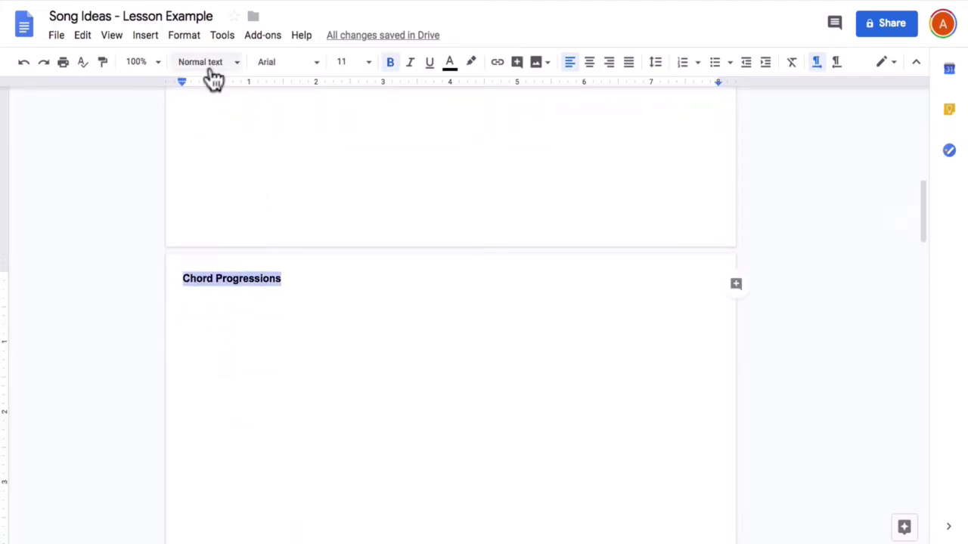
left_click(236, 63)
left_click(214, 230)
left_click(335, 169)
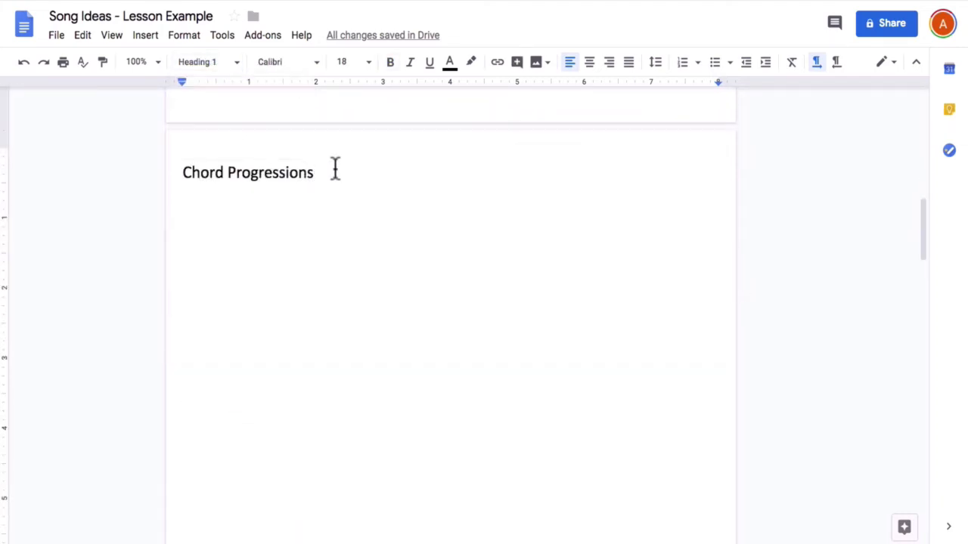
Step: Add the lines "Major Key Ideas" and "Minor Key Ideas" below the "Chord Progressions" heading
key("Return")
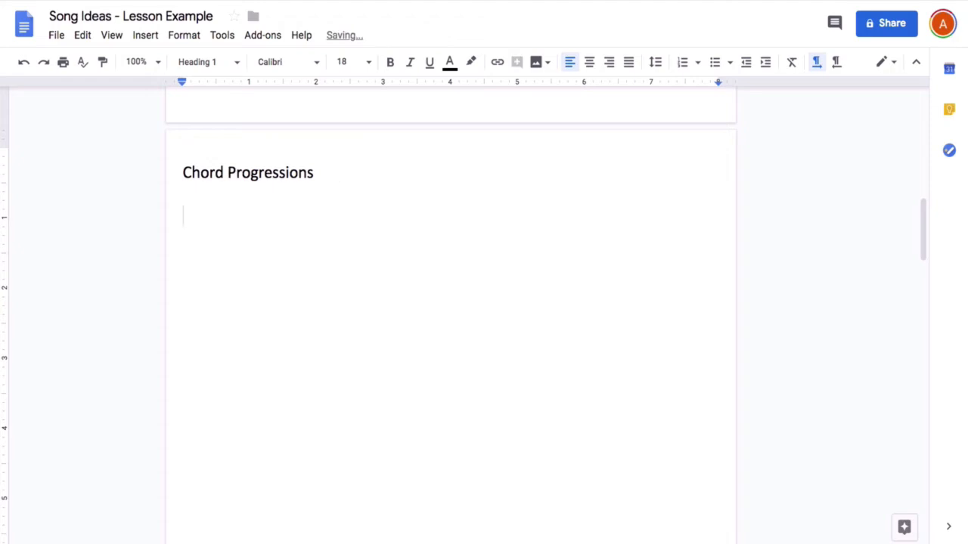
type("Major Key I")
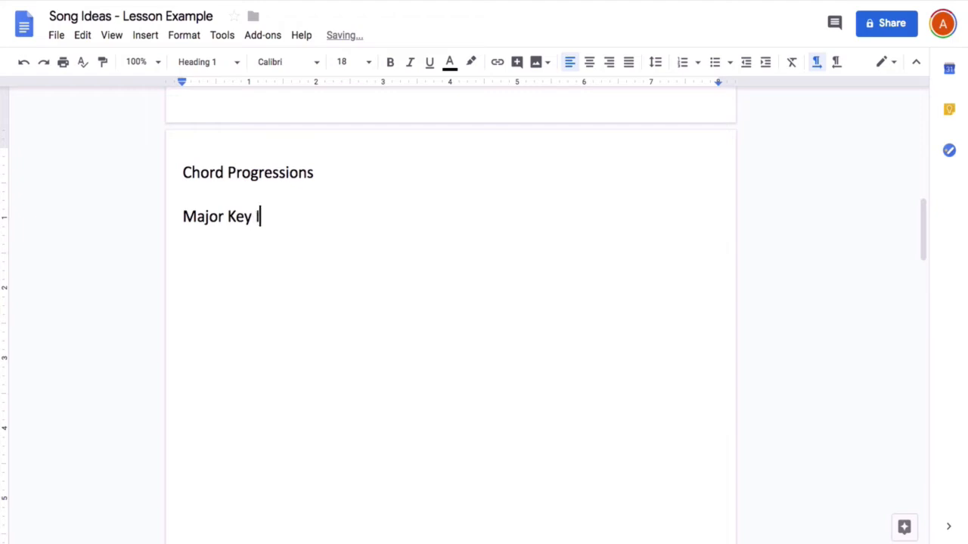
type("Minor Key Ideas")
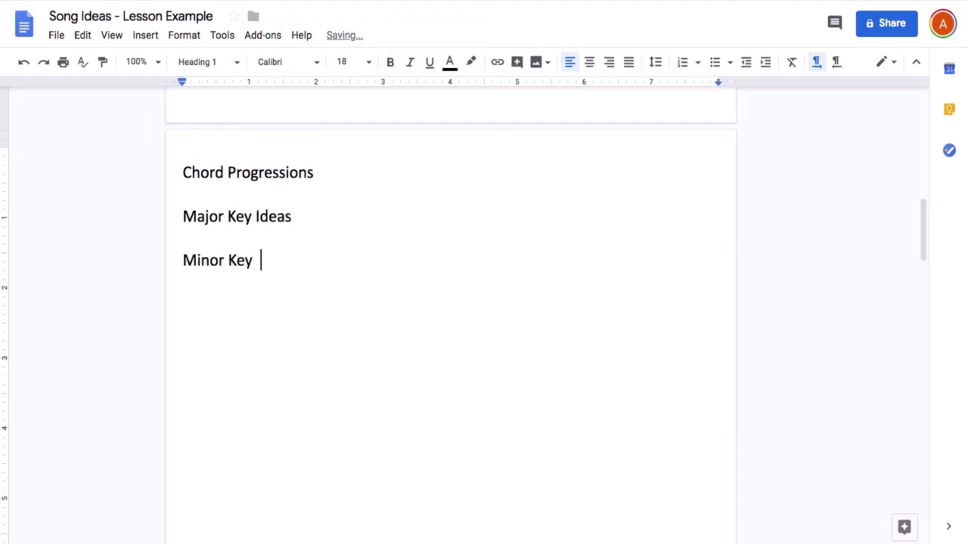
left_click(257, 261)
key("BackSpace")
Step: Apply the Heading 2 style to the "Major Key Ideas" and "Minor Key Ideas" lines below "Chord Progressions"
left_click_drag(292, 219, 183, 218)
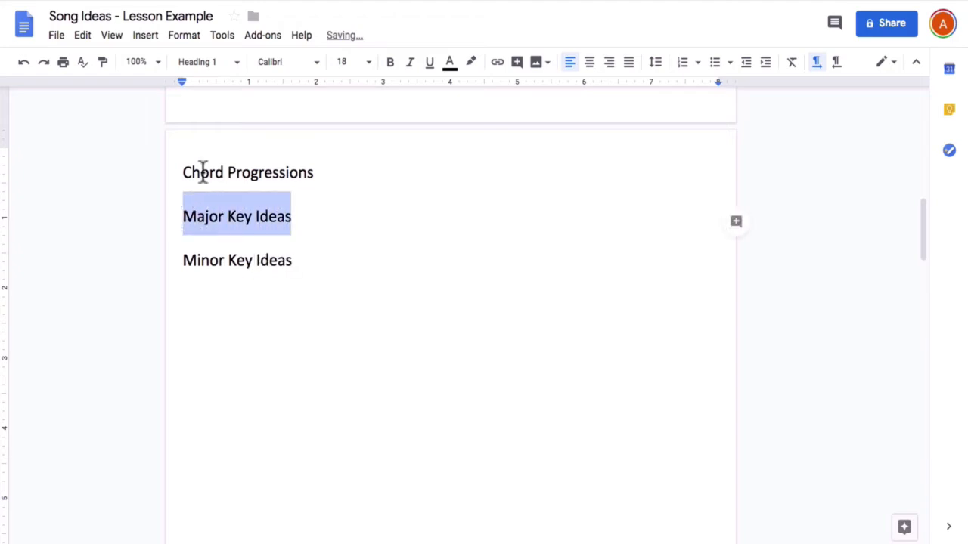
left_click(231, 62)
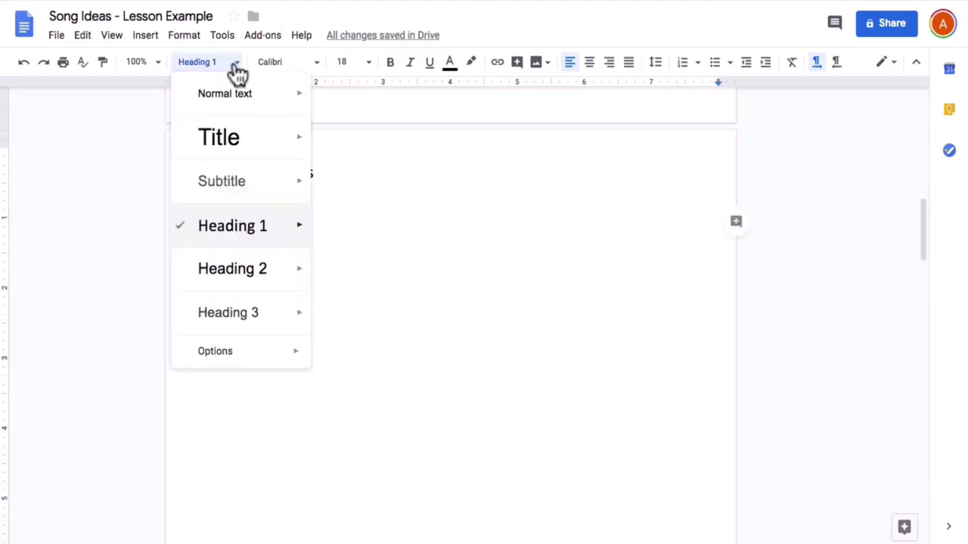
left_click(256, 281)
left_click_drag(301, 257, 140, 264)
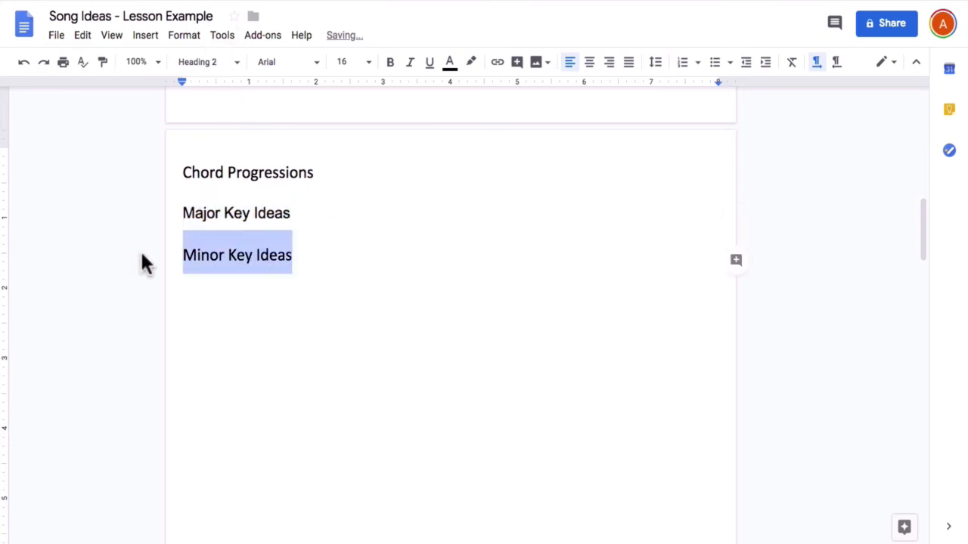
left_click(226, 63)
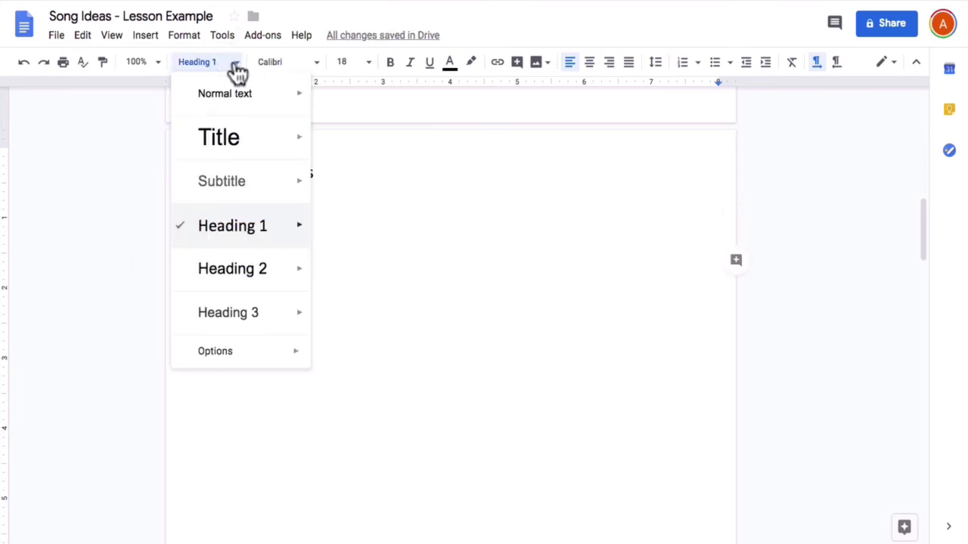
left_click(227, 281)
left_click(324, 246)
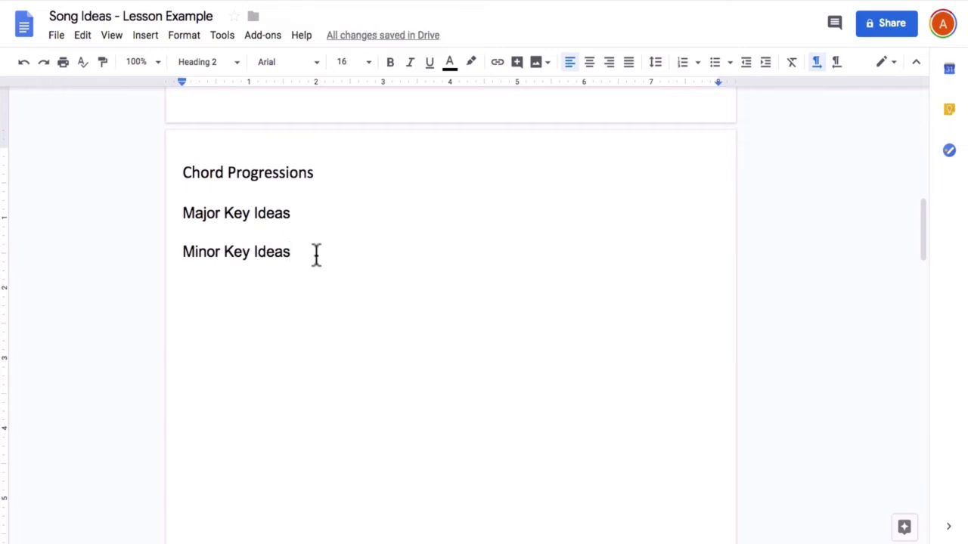
Step: Apply the Heading 1 style to the "Melody Ideas" and "Metaphor Ideas" lines on the following pages
scroll(316, 255, "down", 8)
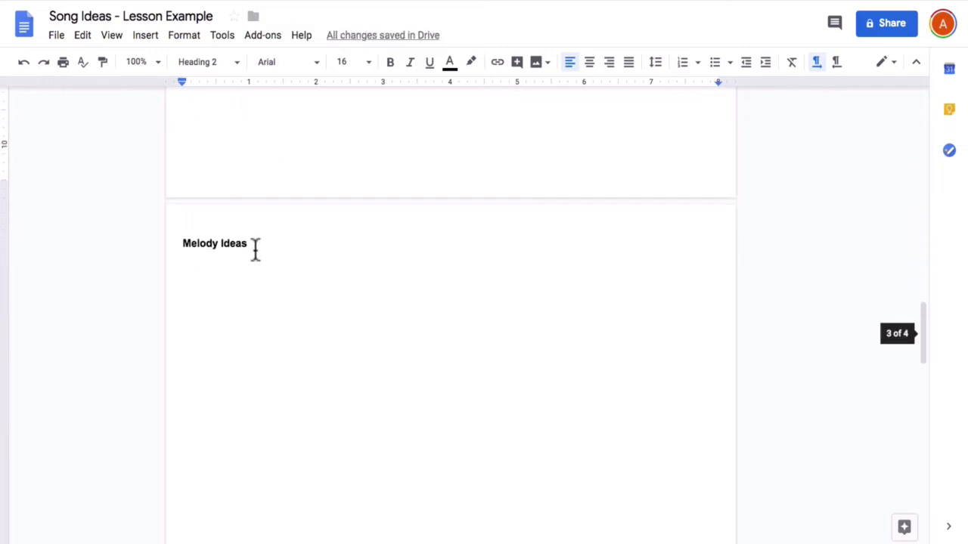
left_click_drag(254, 243, 173, 244)
left_click(236, 63)
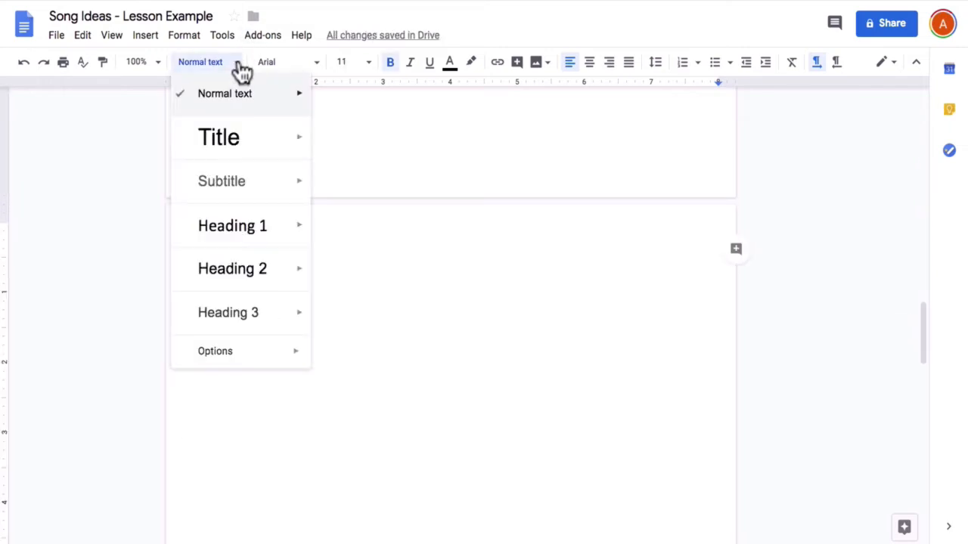
left_click(234, 227)
scroll(316, 216, "down", 5)
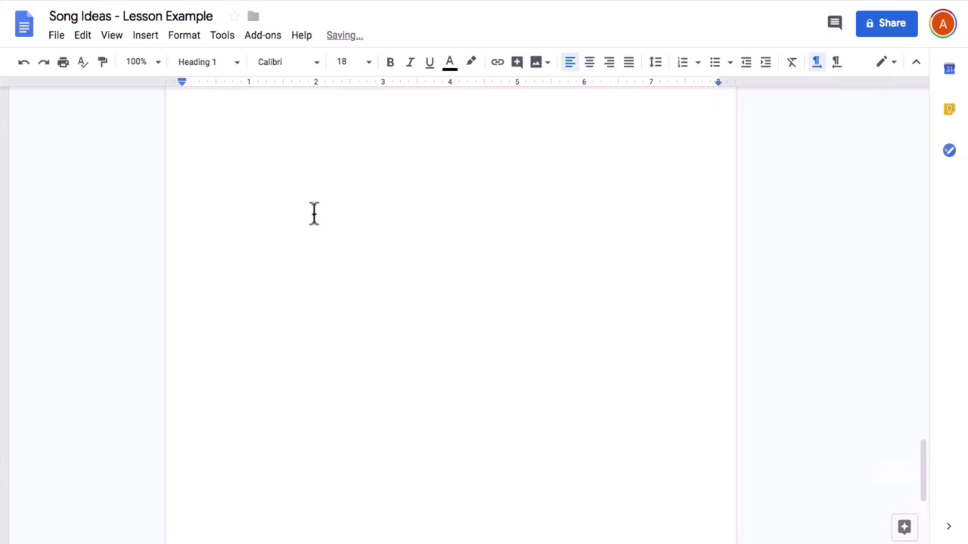
scroll(313, 214, "up", 3)
left_click_drag(260, 259, 180, 260)
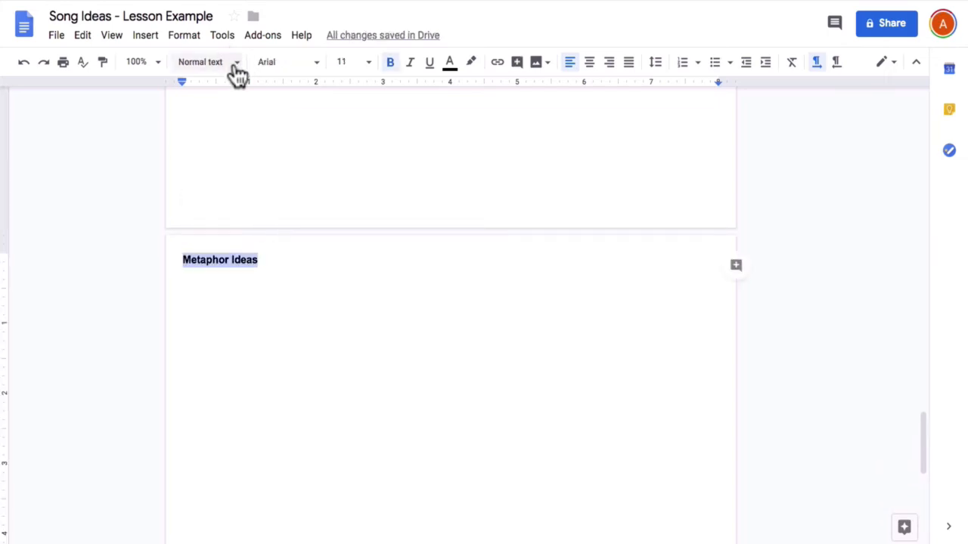
left_click(236, 63)
left_click(241, 228)
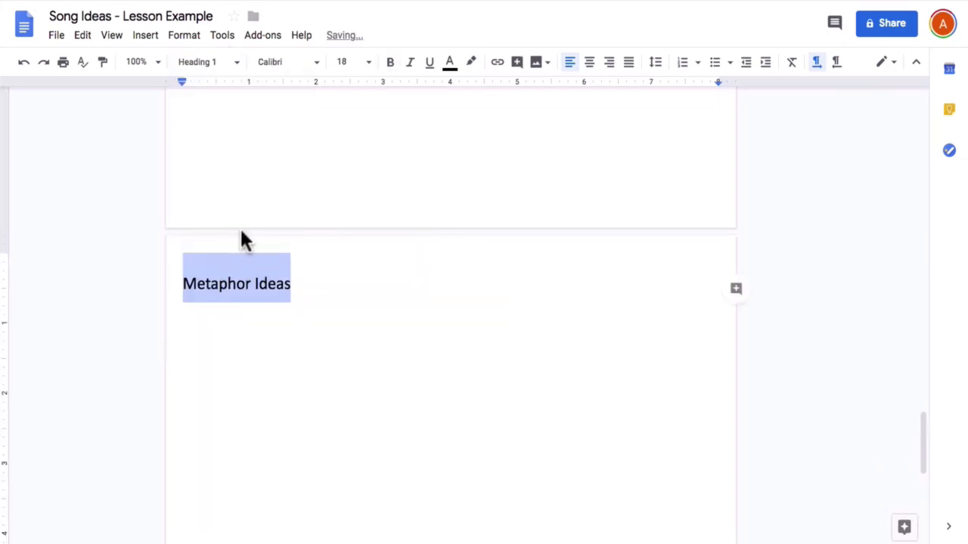
Step: From the Google results for "cliche metaphors", open "681 Cliches to Avoid in Your Creative Writing" and copy items 1 to 18 of its list
left_click(328, 294)
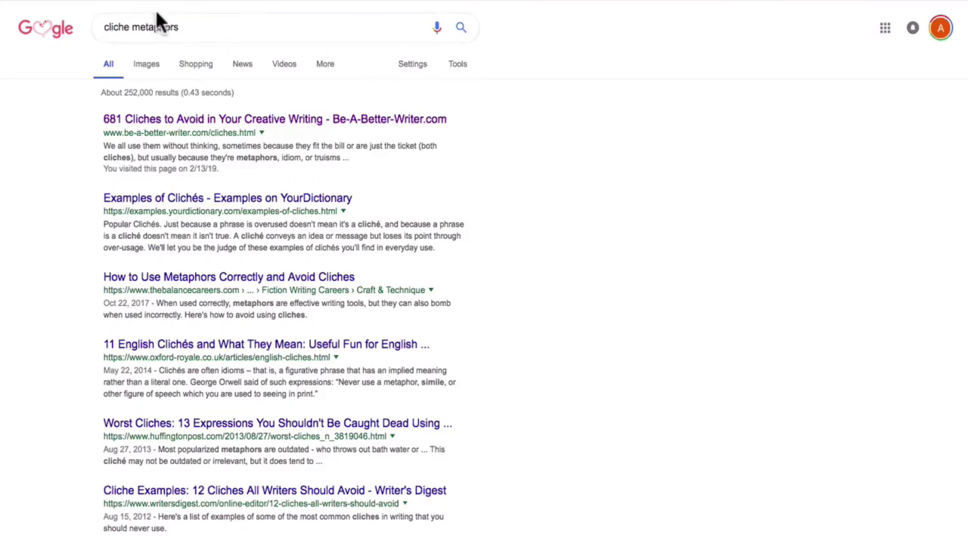
left_click(192, 121)
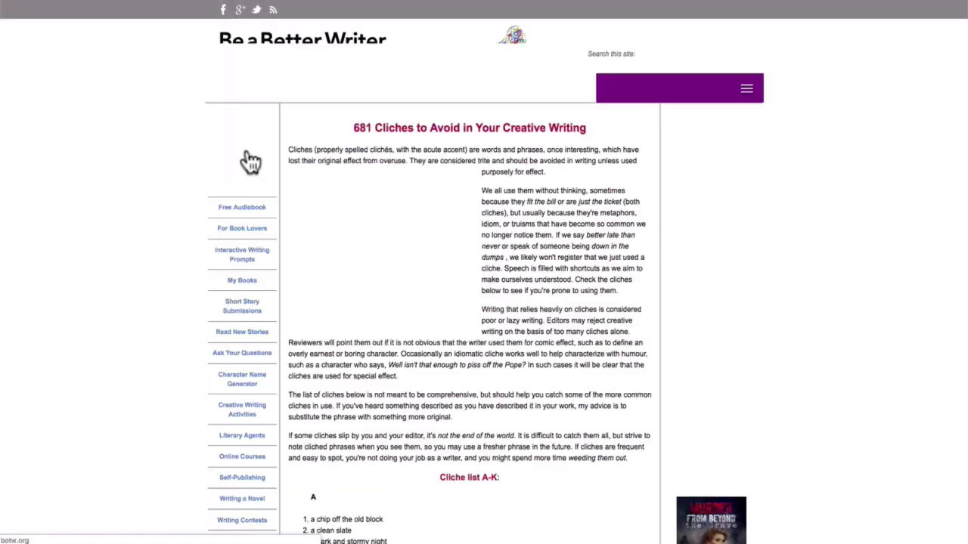
scroll(348, 264, "down", 3)
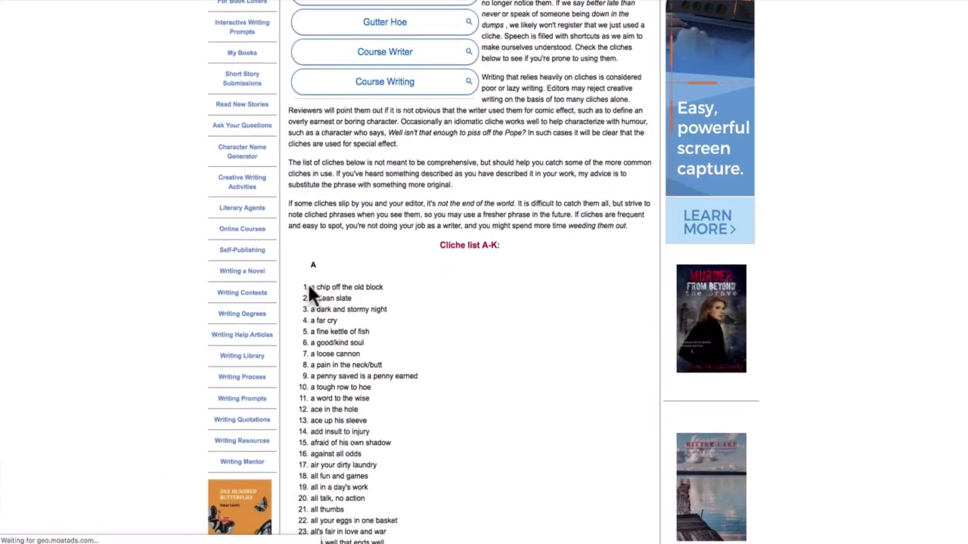
left_click_drag(309, 286, 425, 476)
key("ctrl+c")
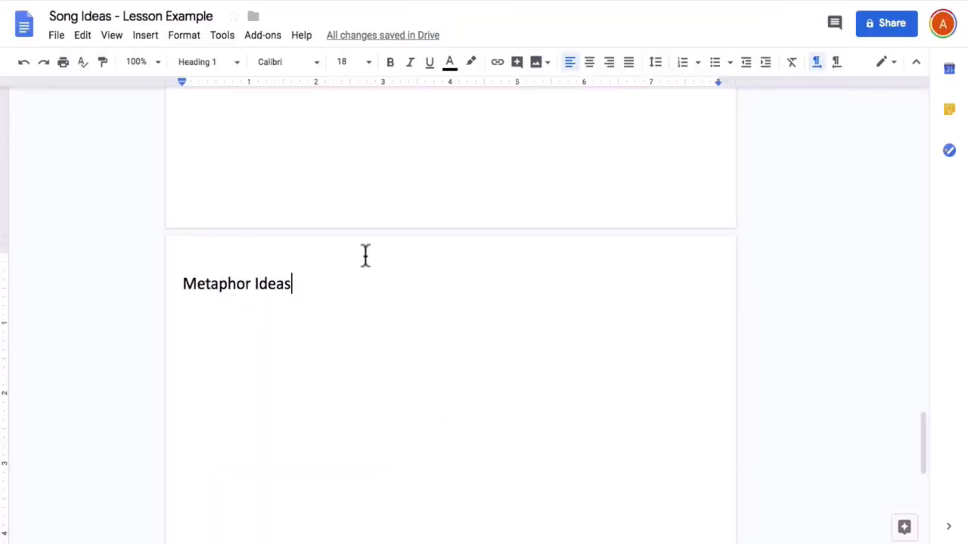
Step: Paste the copied list of cliches on a new line below the "Metaphor Ideas" heading in the song ideas document
key("Return")
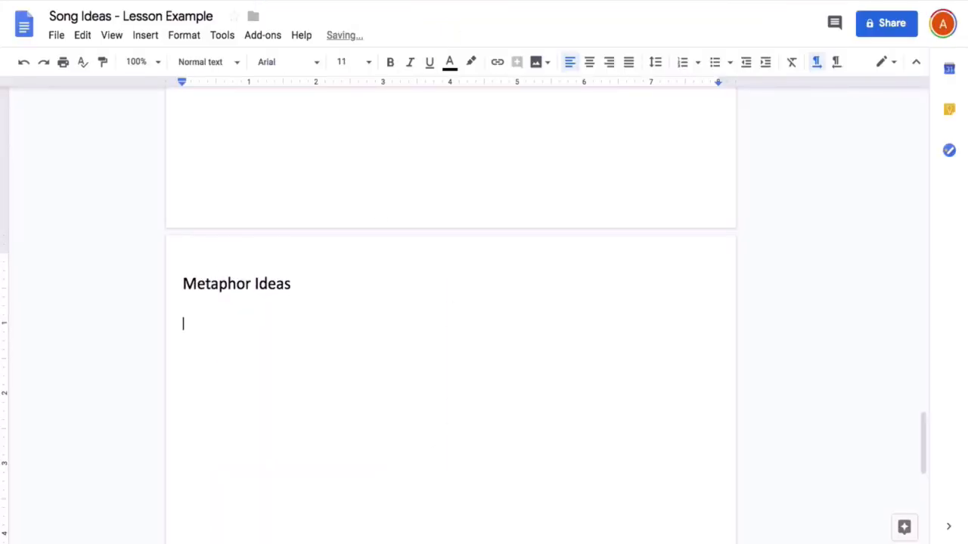
key("ctrl+v")
left_click(198, 247, "shift")
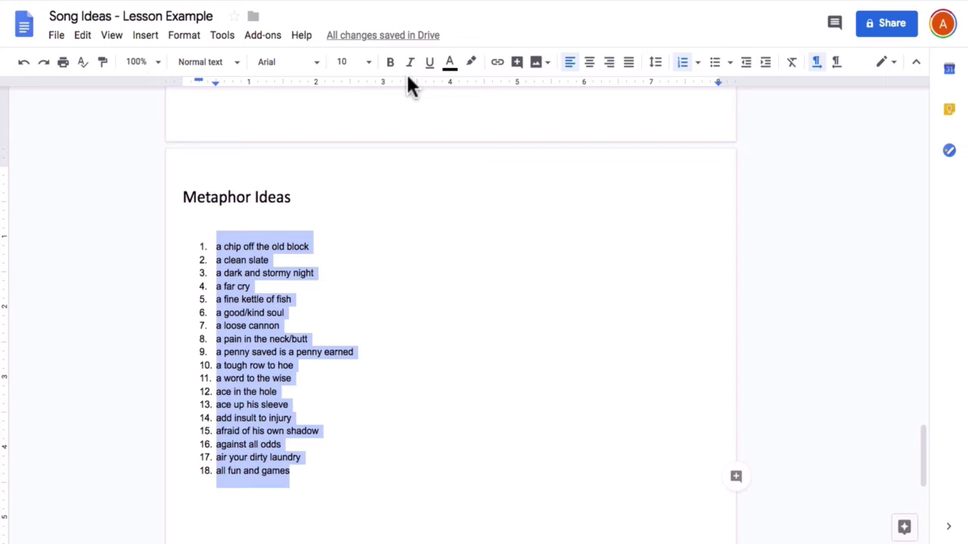
left_click(377, 298)
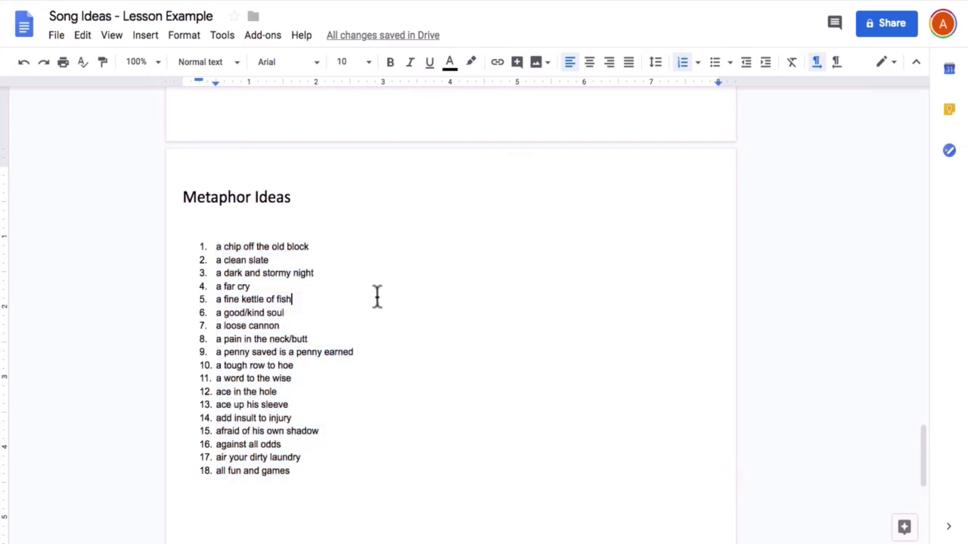
Step: Paste the copied cliche list on a new line below the "Major Key Ideas" subheading
scroll(391, 313, "up", 1)
scroll(391, 312, "up", 10)
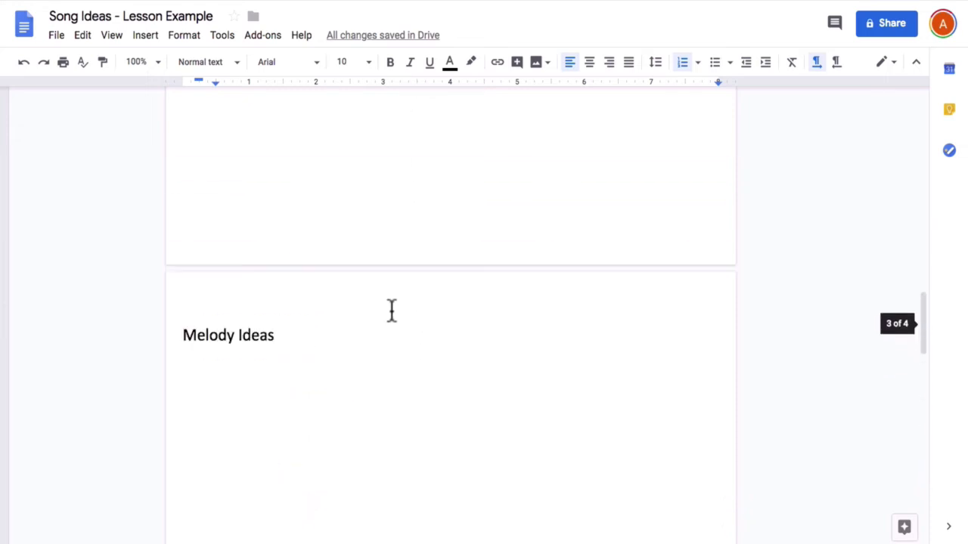
scroll(335, 351, "up", 10)
double_click(321, 332)
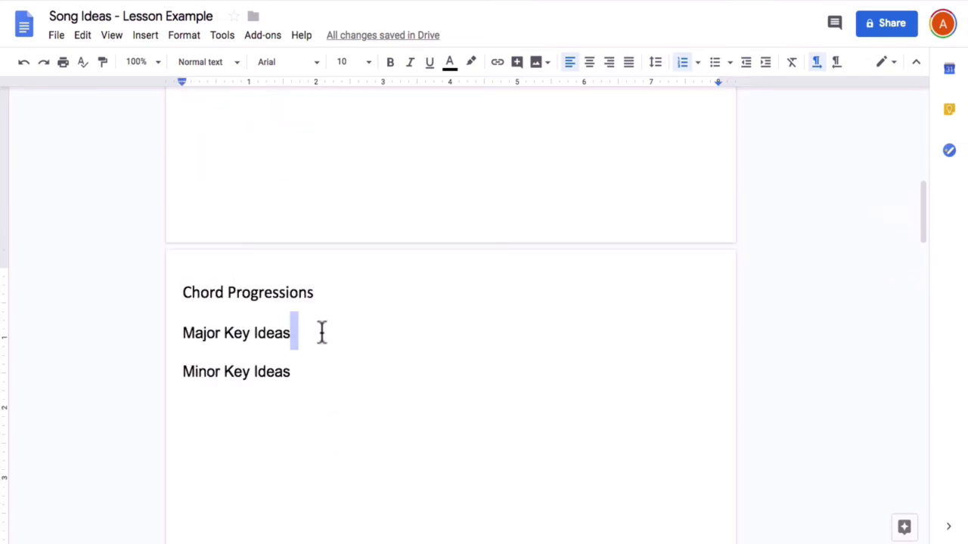
key("Return")
key("super+v")
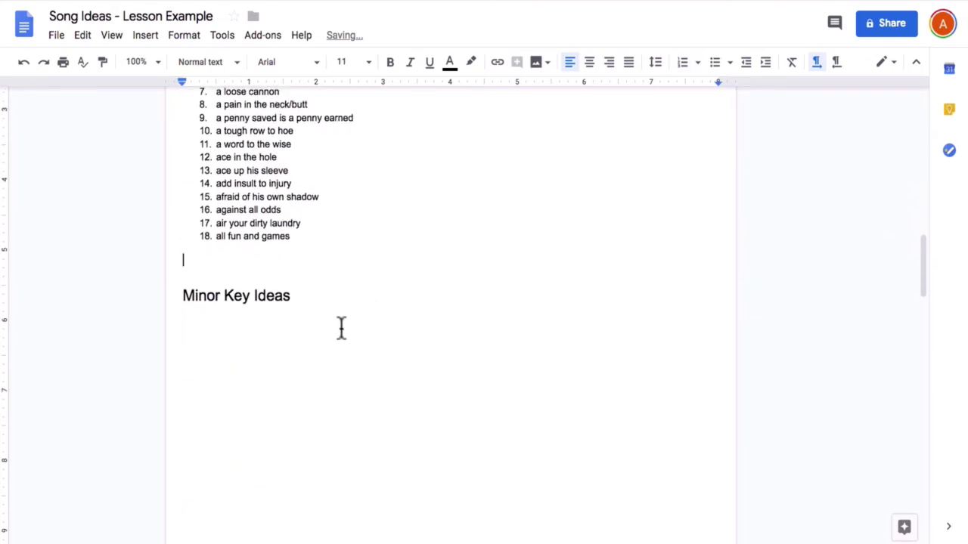
Step: Paste the copied cliche list on a new line below the "Minor Key Ideas" subheading
left_click(361, 295)
key("Return")
left_click(225, 193)
scroll(247, 191, "up", 1)
left_click(337, 173)
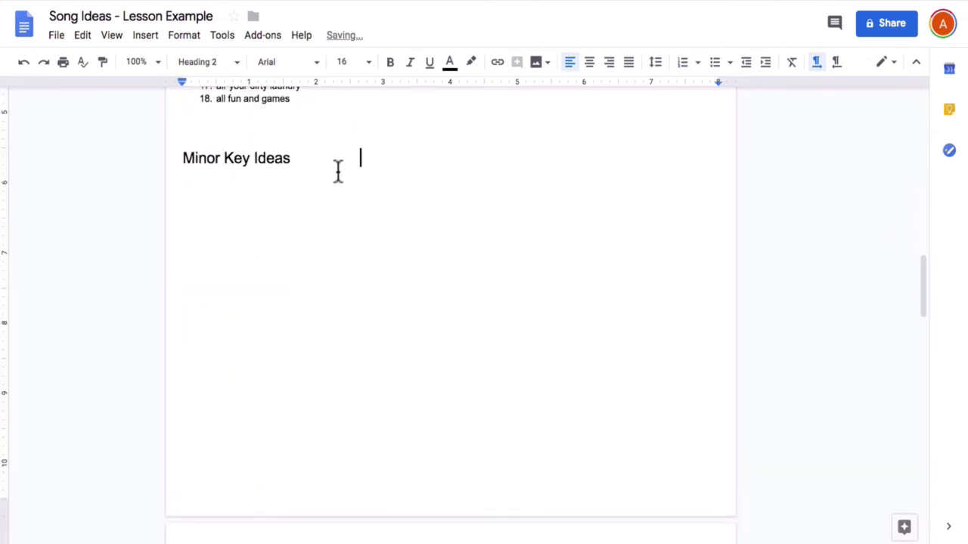
key("Return")
scroll(337, 173, "up", 3)
left_click_drag(341, 163, 402, 212)
left_click(320, 197)
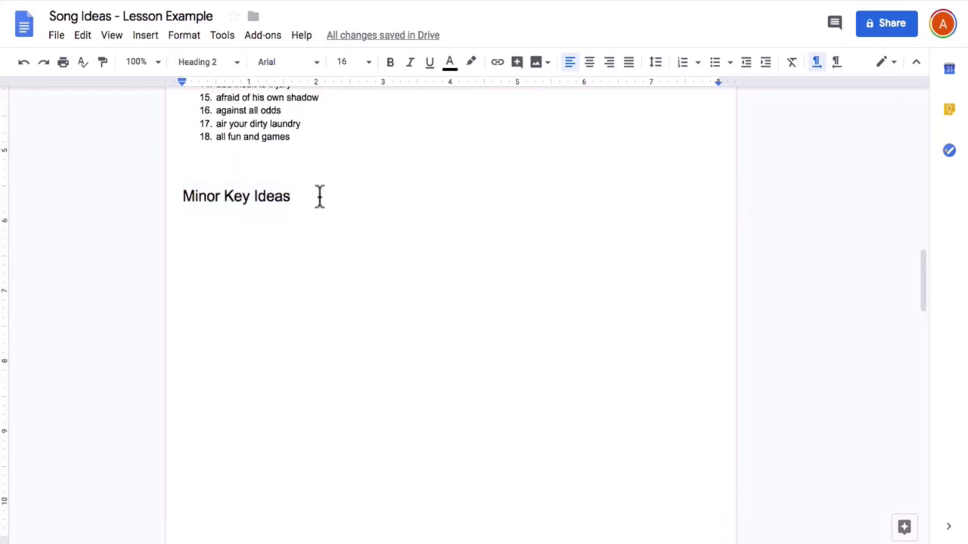
key("Return")
key("super+v")
left_click(302, 165)
Step: Update the table of contents on the first page so it lists the document's headings and subheadings
scroll(261, 223, "up", 15)
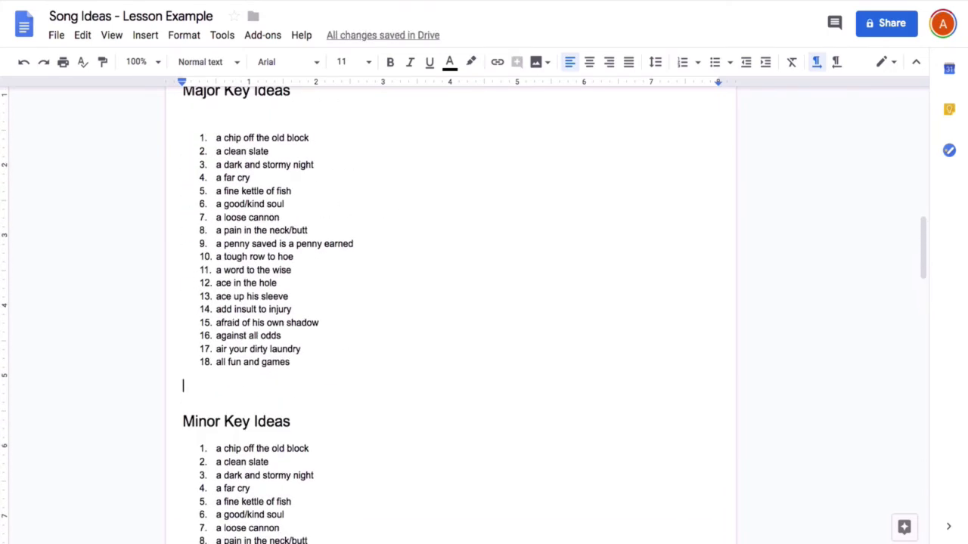
left_click(261, 223)
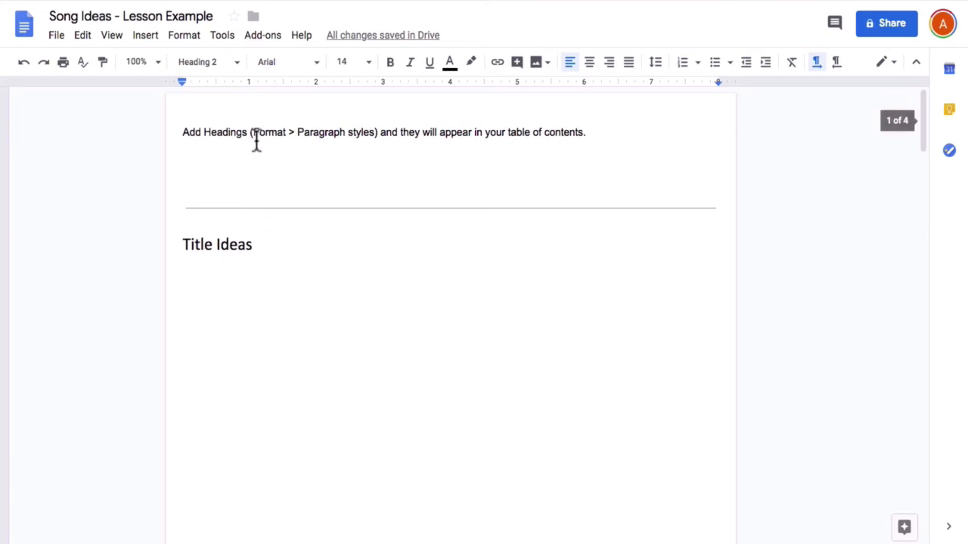
left_click(484, 128)
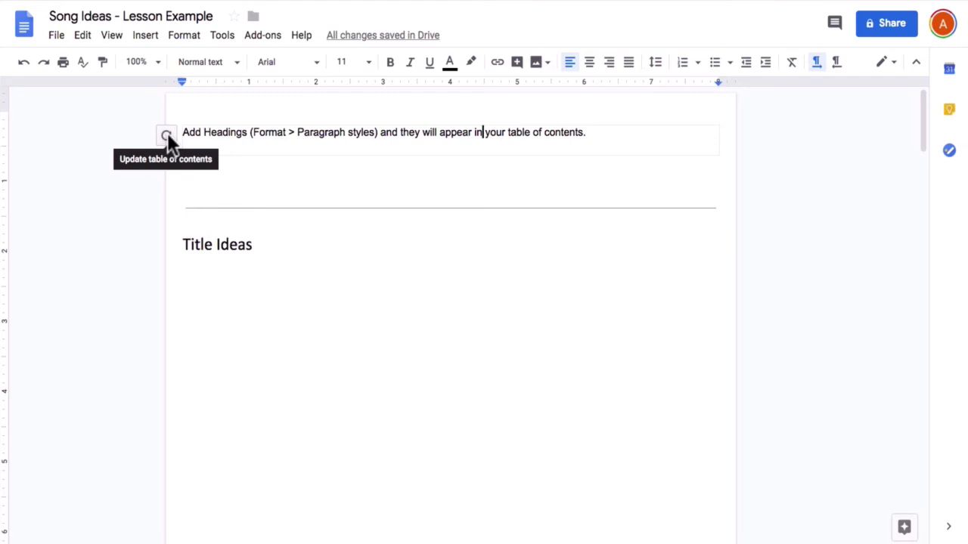
left_click(235, 63)
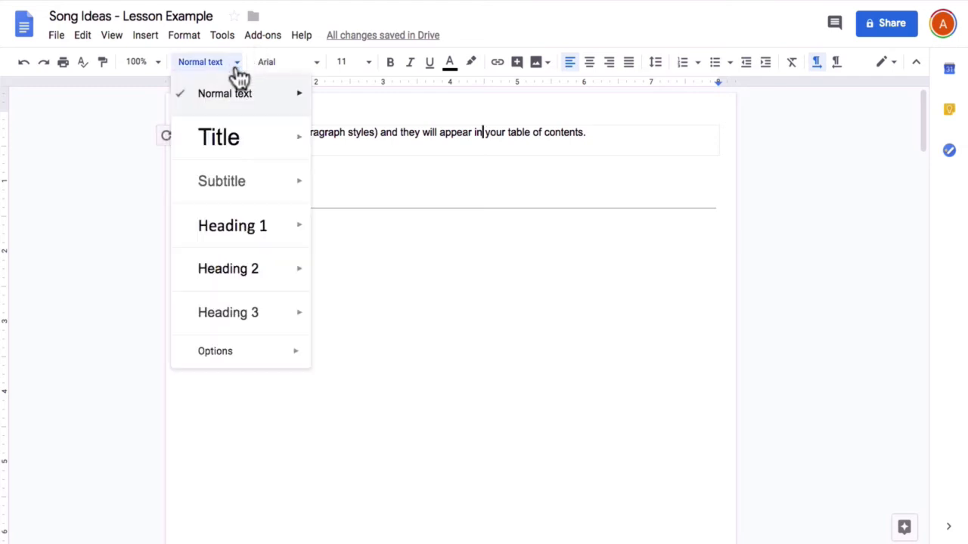
left_click(143, 214)
left_click(232, 135)
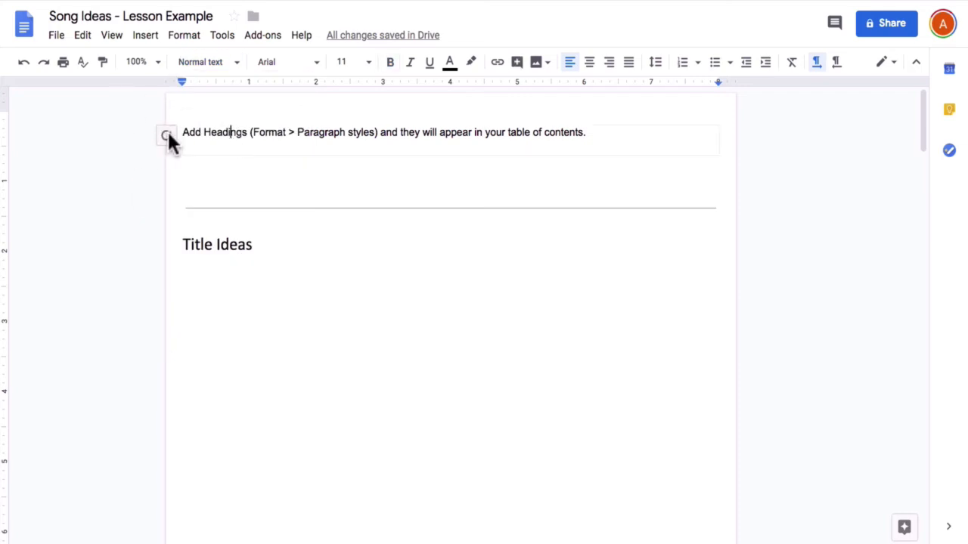
left_click(167, 136)
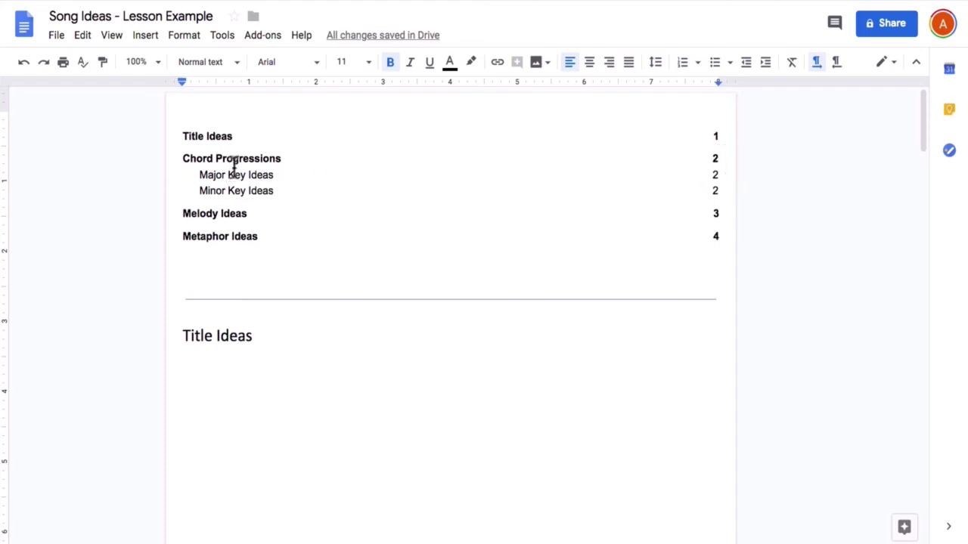
Step: Follow the "Metaphor Ideas" entry in the table of contents to its section, and return to the first page
left_click(212, 236)
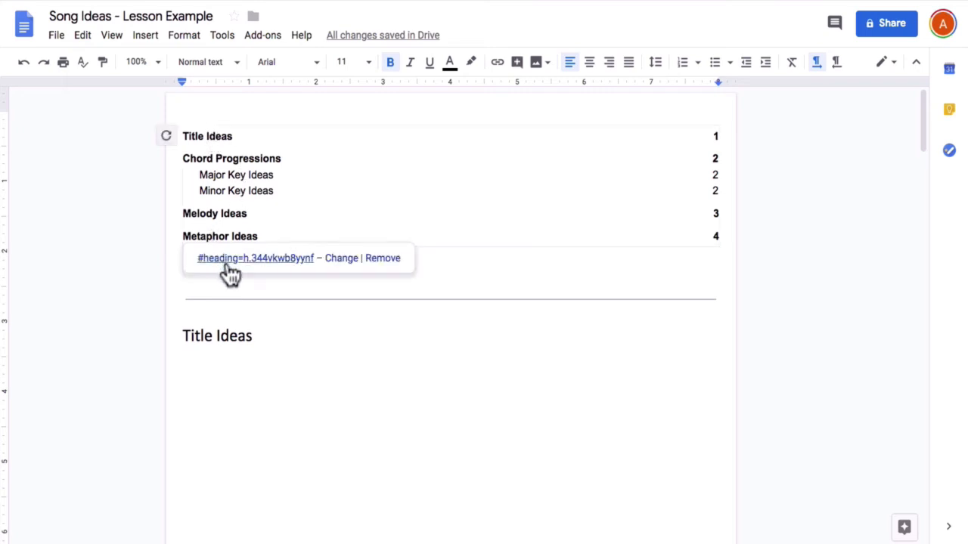
left_click(263, 261)
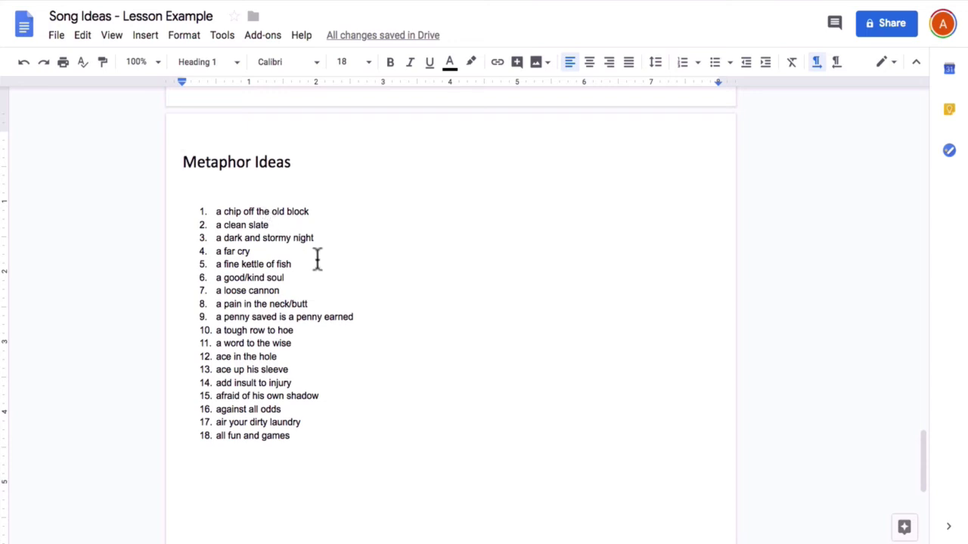
scroll(332, 269, "up", 15)
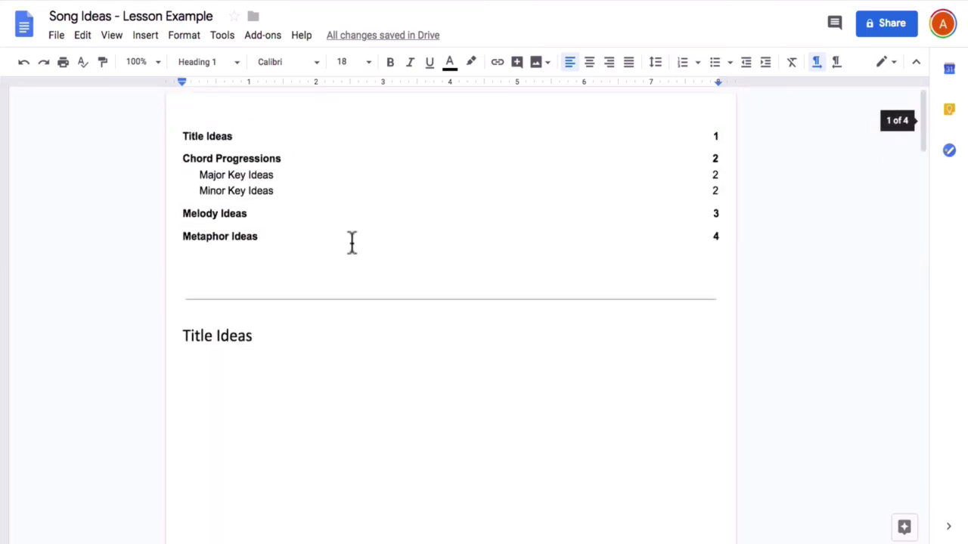
Step: Insert a second table of contents with blue links below the first one, and show the link of its "Major Key Ideas" entry
left_click(282, 190)
left_click(252, 258)
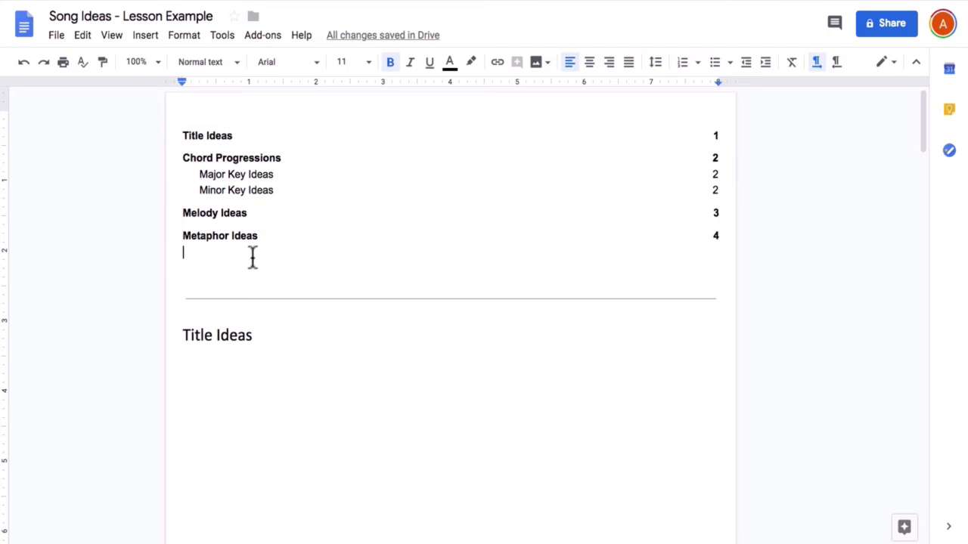
left_click(143, 38)
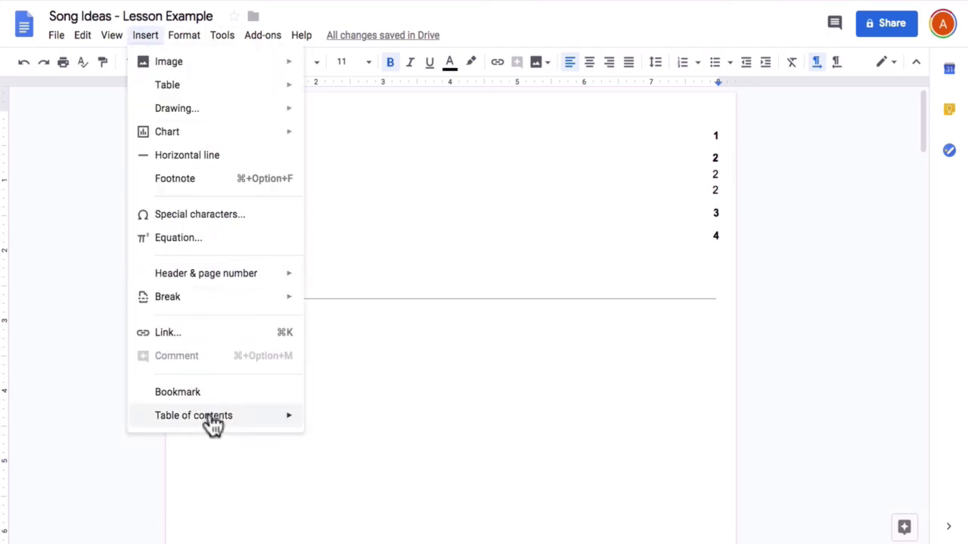
mouse_move(209, 423)
left_click(370, 440)
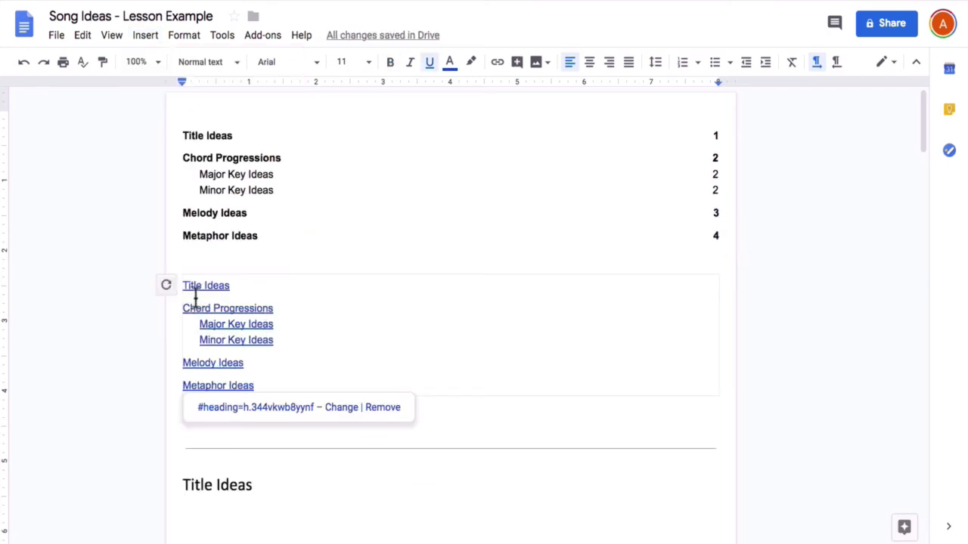
left_click(235, 257)
left_click(246, 310)
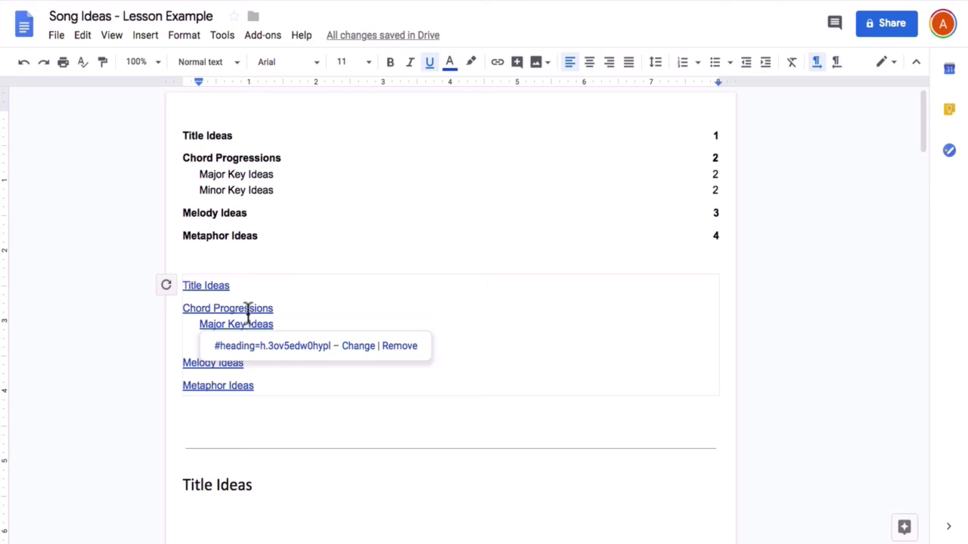
Step: Delete the second table of contents with blue links, along with the extra blank lines above the horizontal line
left_click(308, 262)
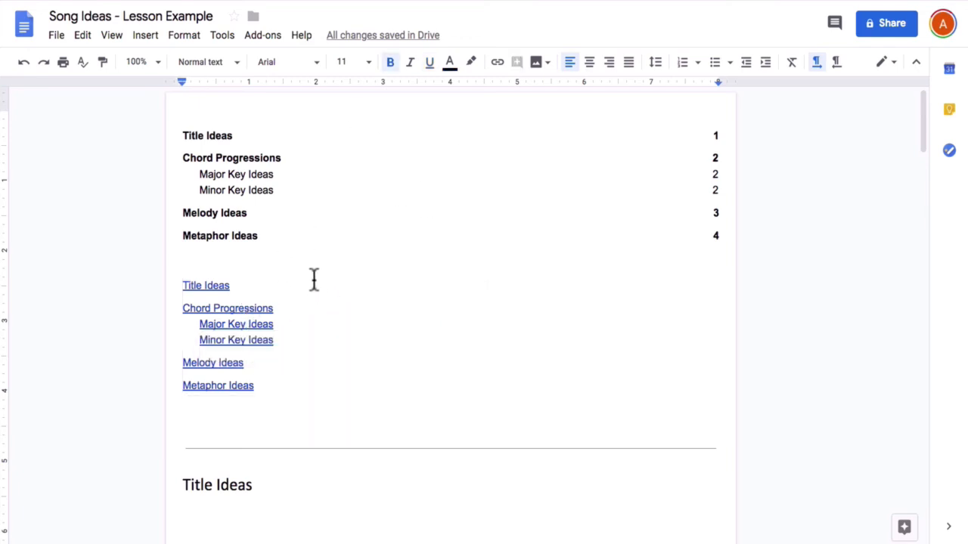
left_click(342, 371)
left_click(310, 385)
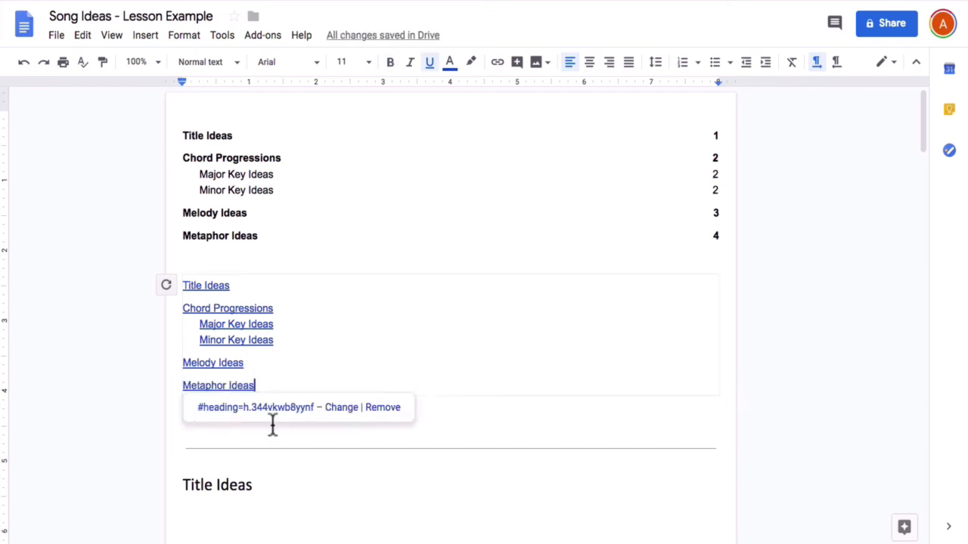
left_click_drag(273, 425, 185, 271)
key("BackSpace")
key("BackSpace")
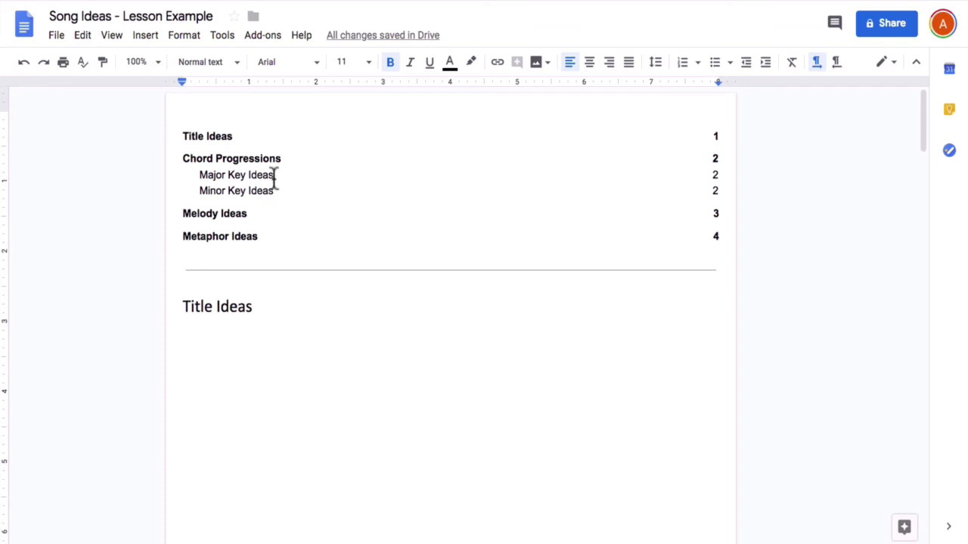
Step: Show the links of the "Chord Progressions" and "Melody Ideas" entries in the table of contents, and follow "Major Key Ideas" to its section
left_click(199, 158)
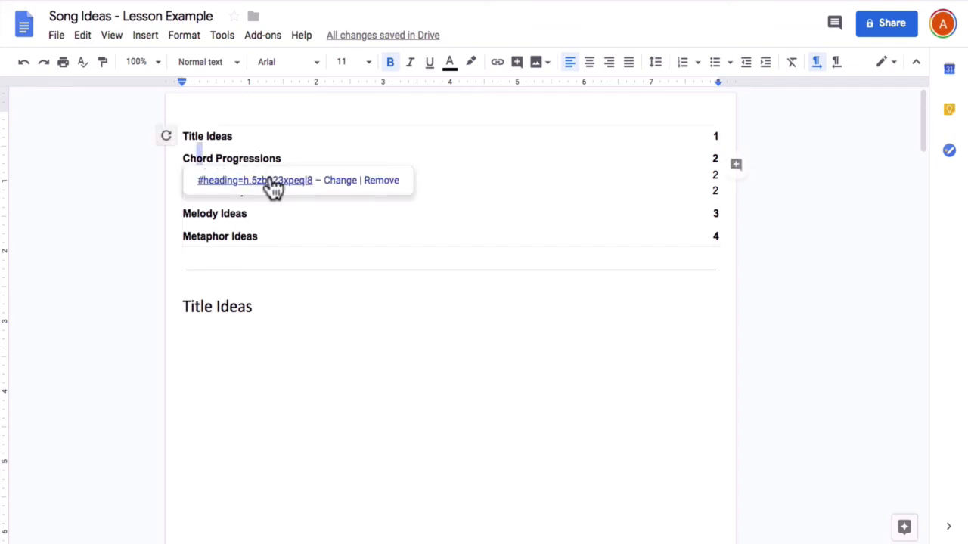
left_click(261, 158)
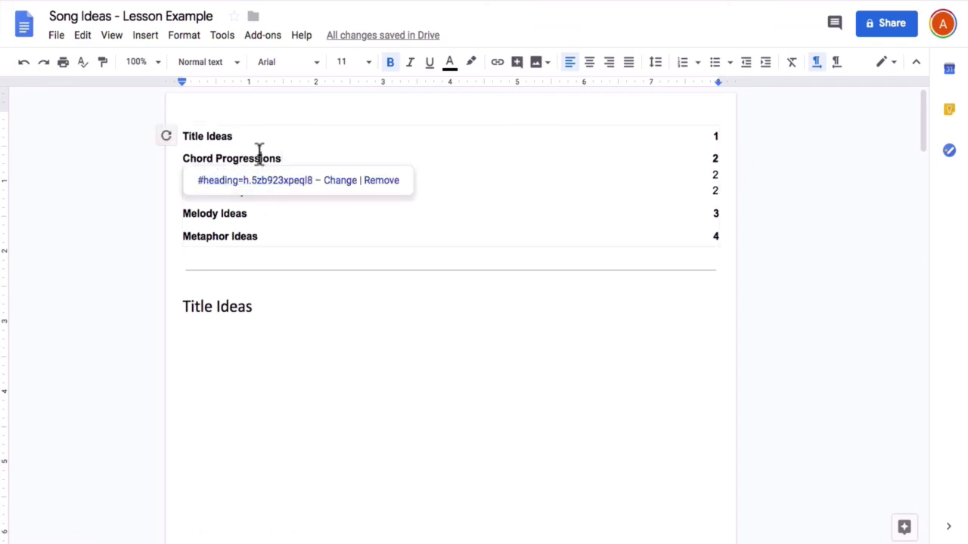
left_click(297, 212)
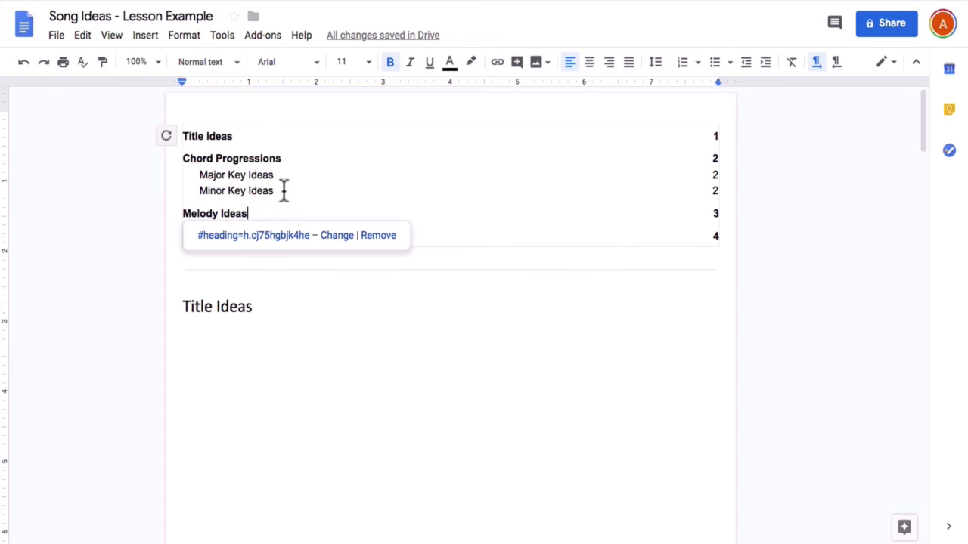
left_click(261, 175)
left_click(265, 199)
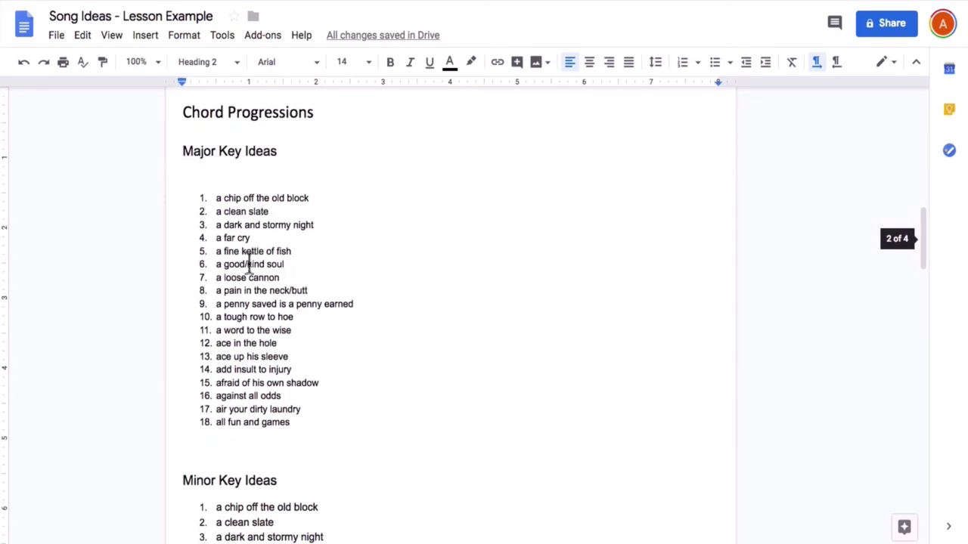
Step: Return to the table of contents on the first page and show the link of its "Minor Key Ideas" entry
left_click_drag(247, 264, 280, 292)
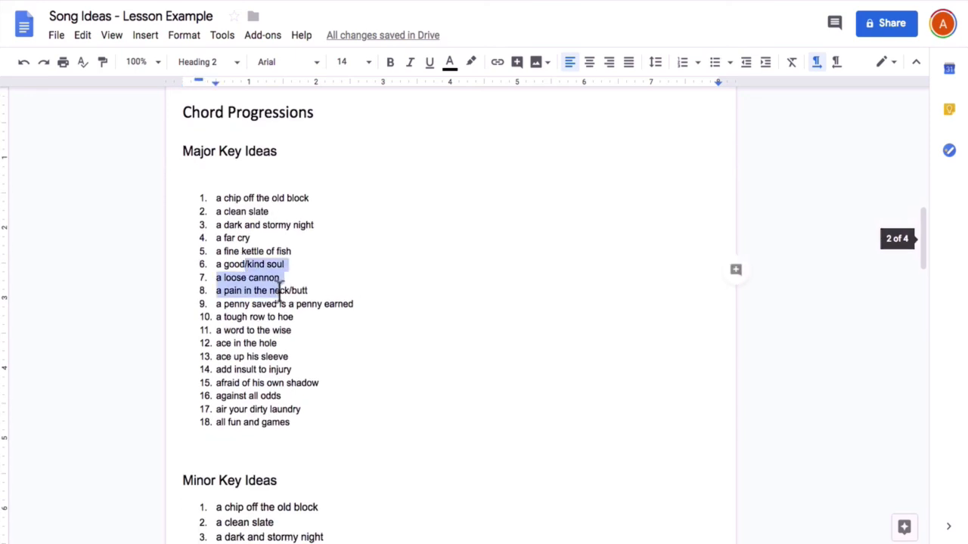
left_click(265, 199)
scroll(331, 376, "up", 10)
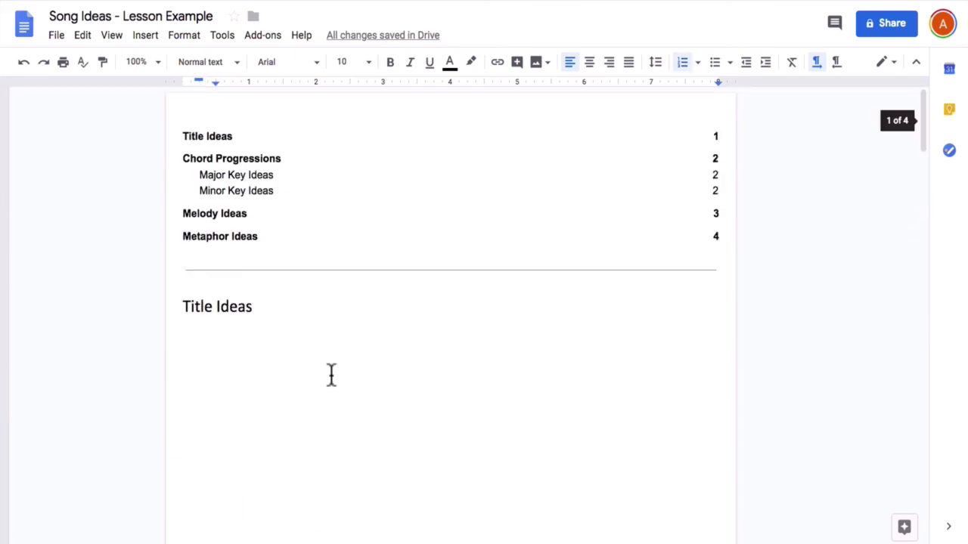
left_click(336, 192)
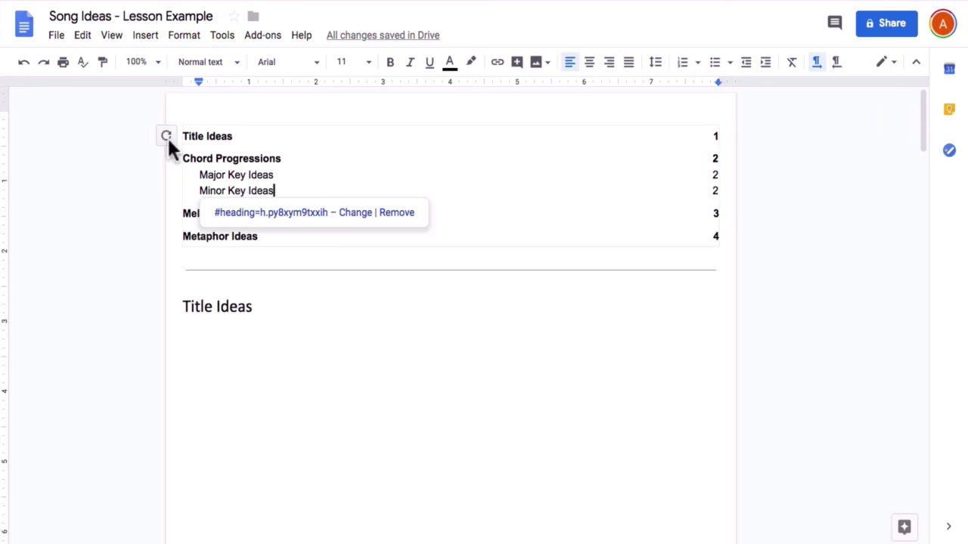